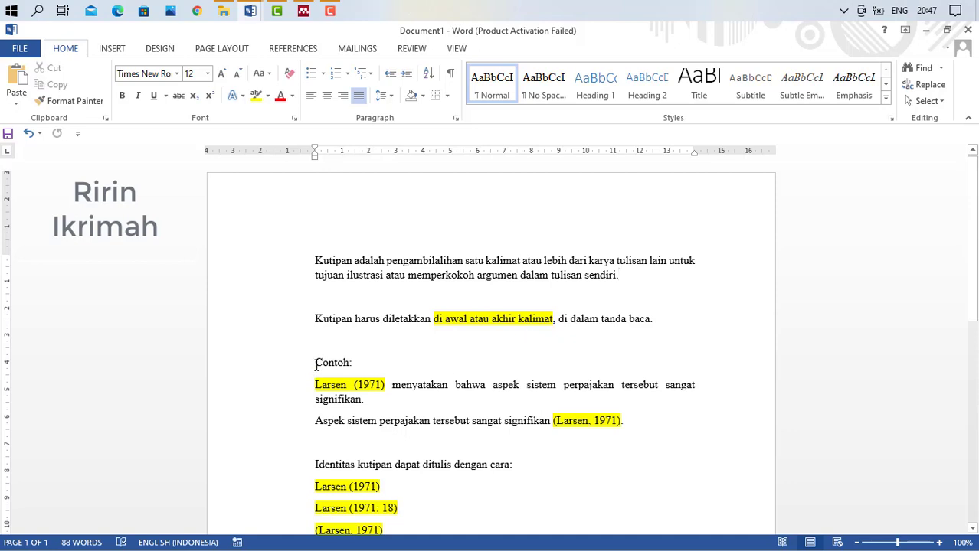
Step: Examine the highlighted examples of citations at sentence start and end, the identity formats, and the secondary-source formats
drag(315, 384, 386, 392)
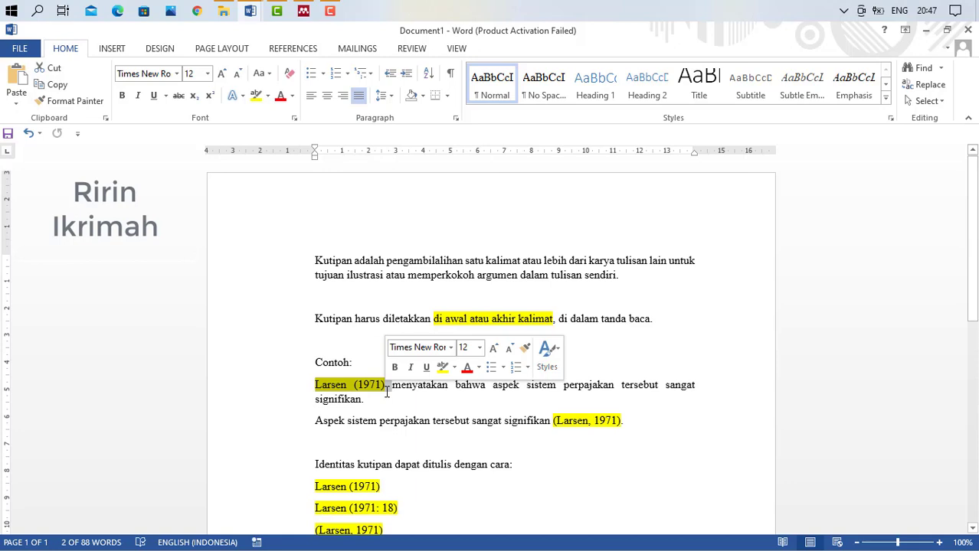
click(323, 420)
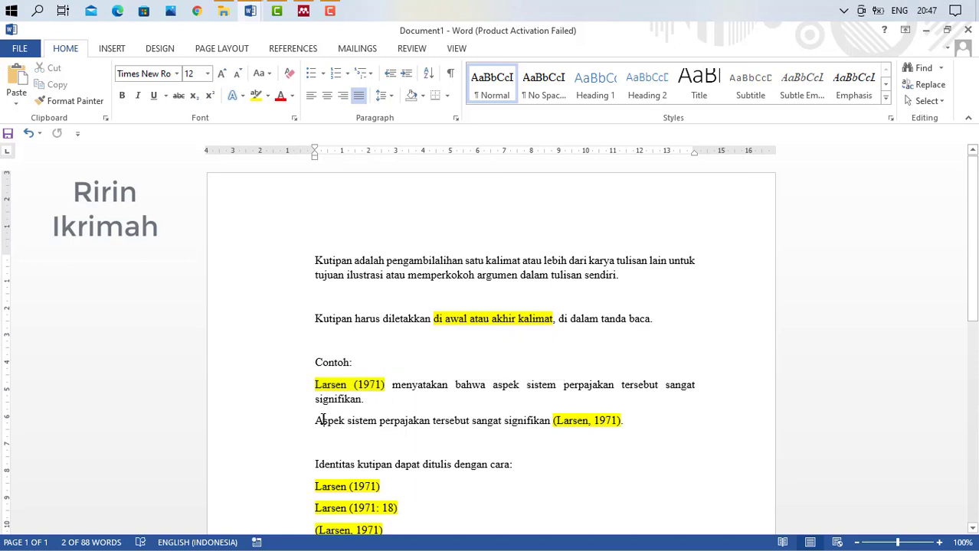
click(554, 422)
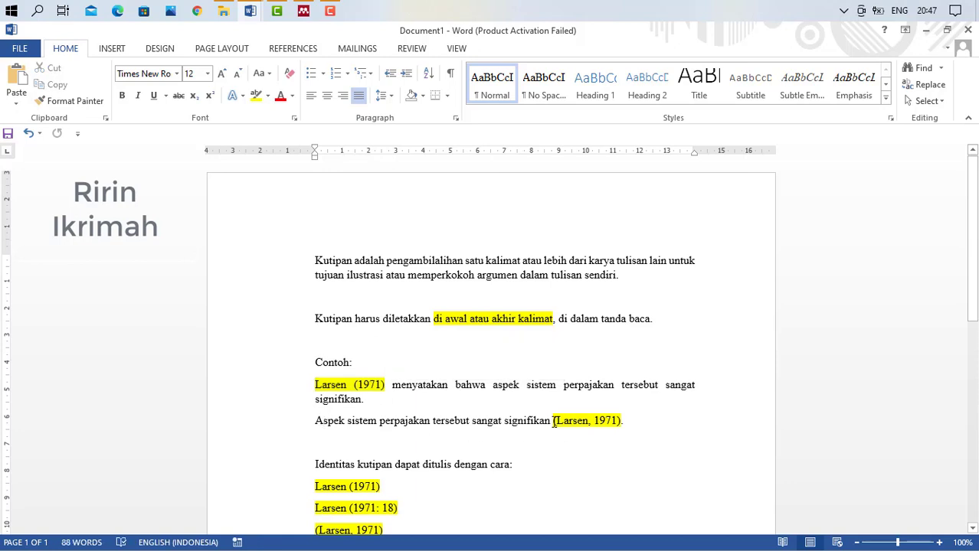
drag(553, 421, 622, 427)
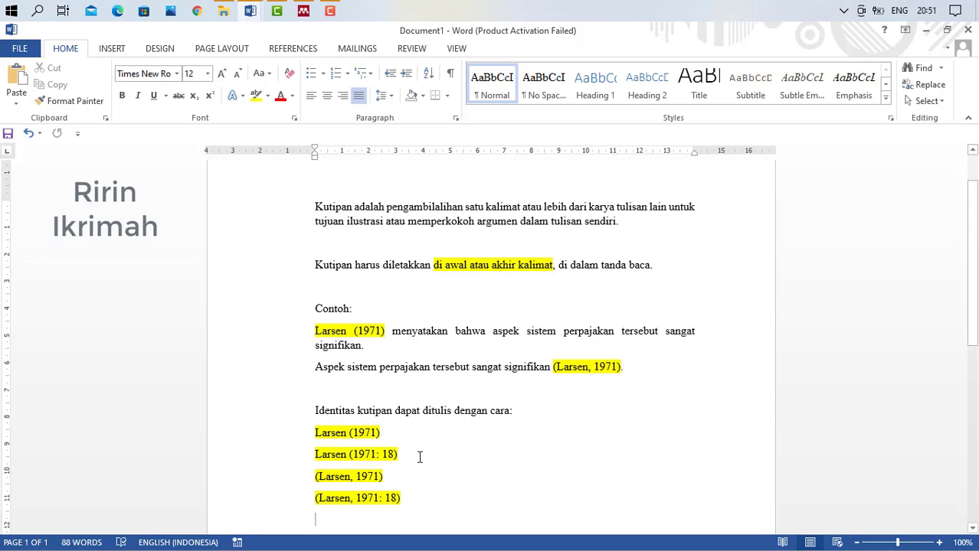
click(313, 435)
click(314, 458)
click(310, 499)
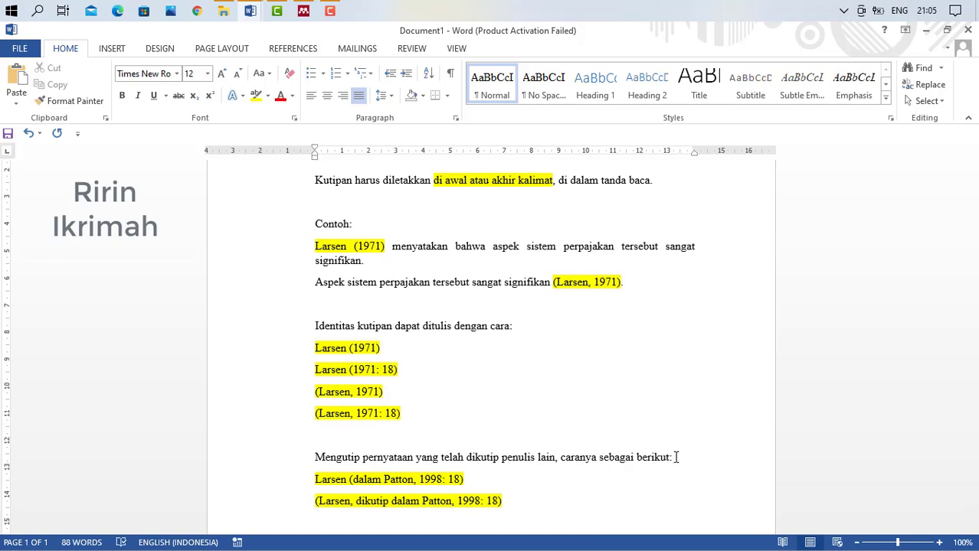
click(465, 480)
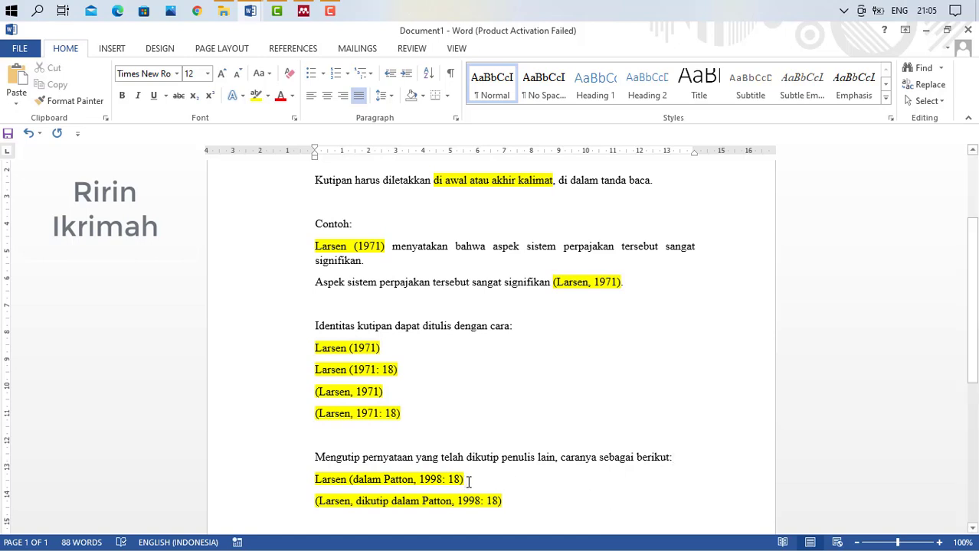
click(504, 500)
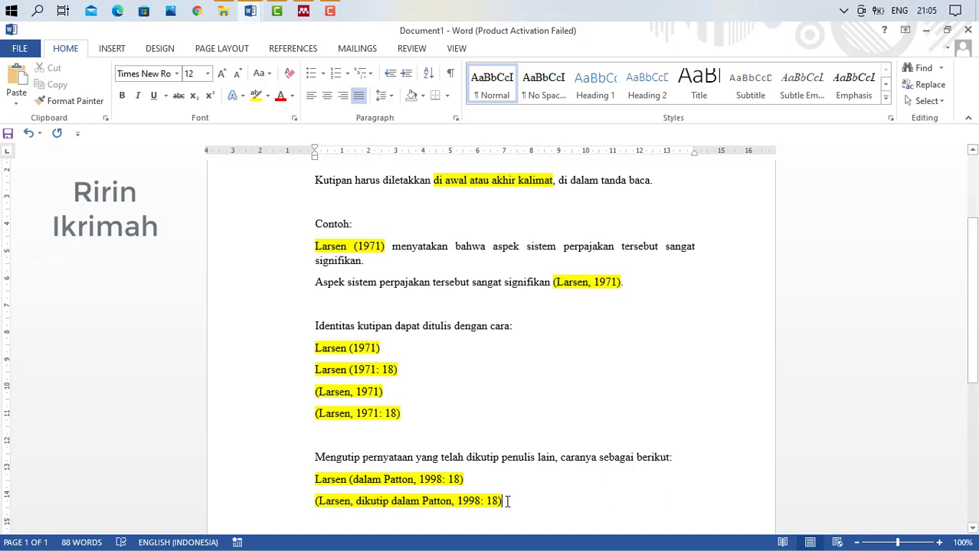
click(349, 480)
drag(353, 480, 434, 483)
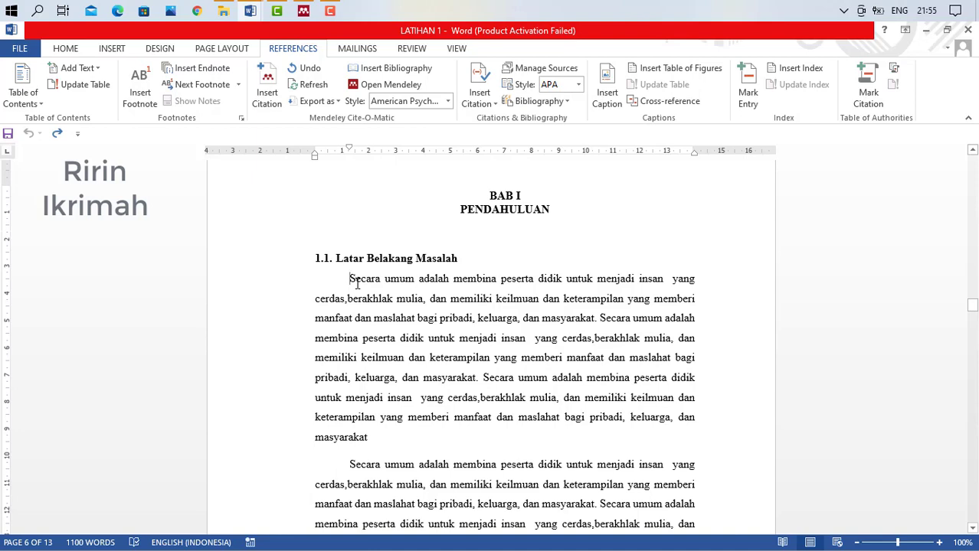
Step: Start a new citation source of type Journal Article at the beginning of the first paragraph under Latar Belakang Masalah
click(494, 105)
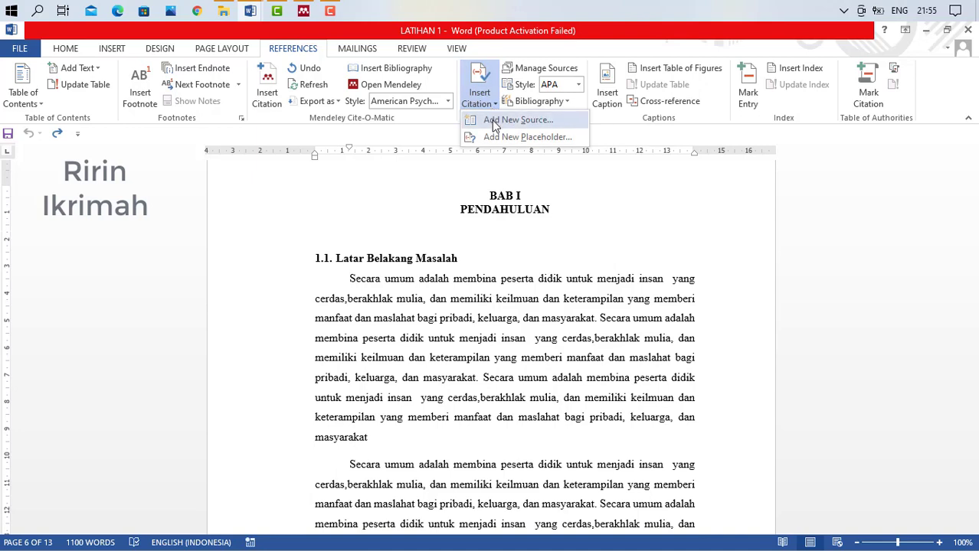
click(495, 126)
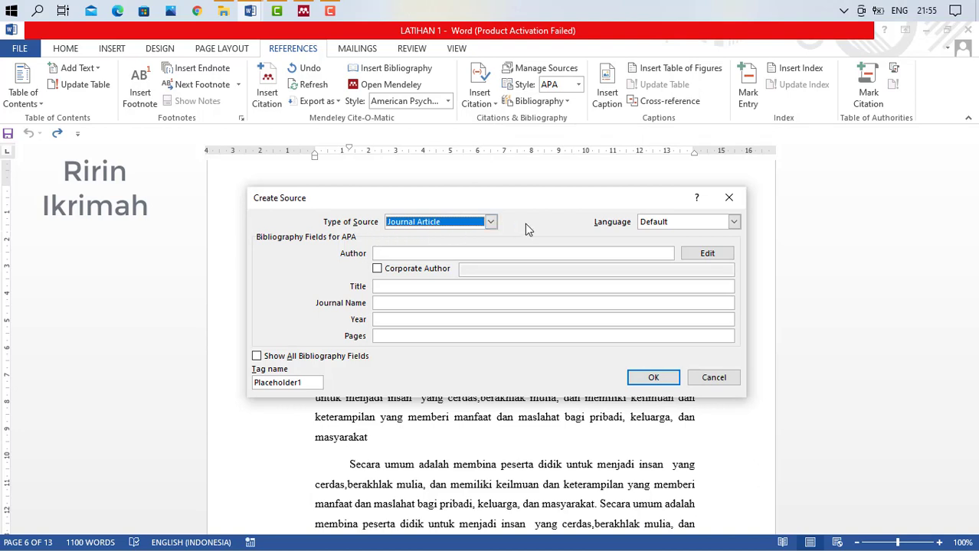
click(491, 222)
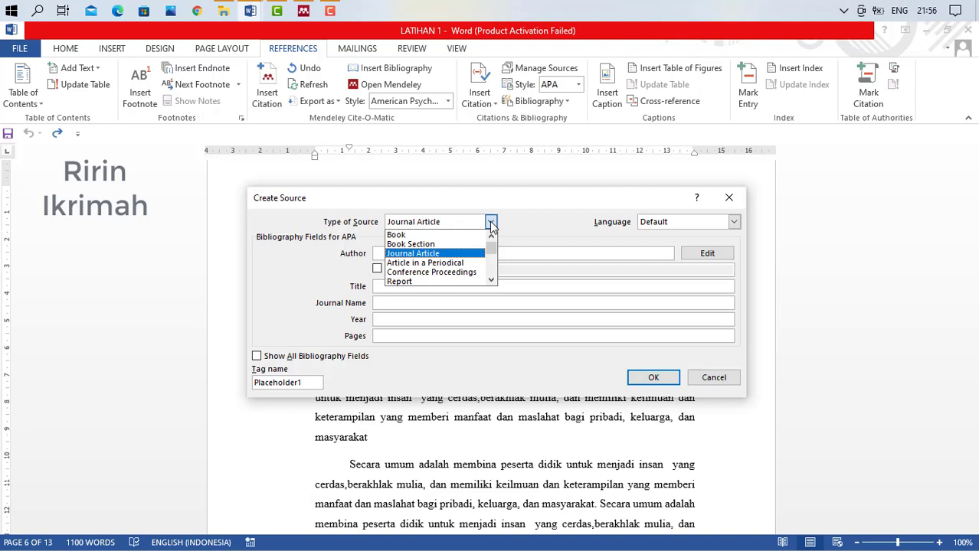
click(491, 222)
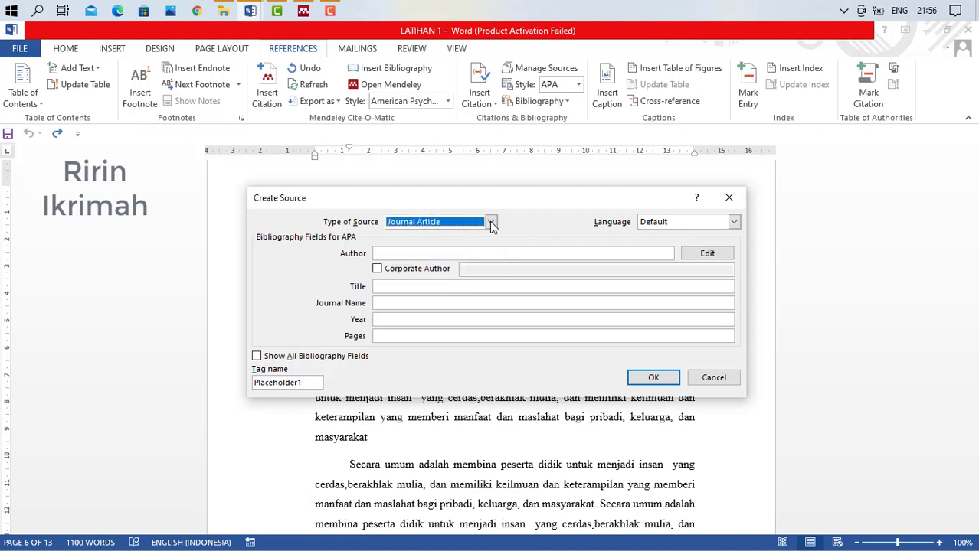
Step: Enter the author's full name and the title "Konsep Revisi Taksonomi Bloom dan Implementasinya pada Pelajaran Matematika SMP" for the source
click(385, 254)
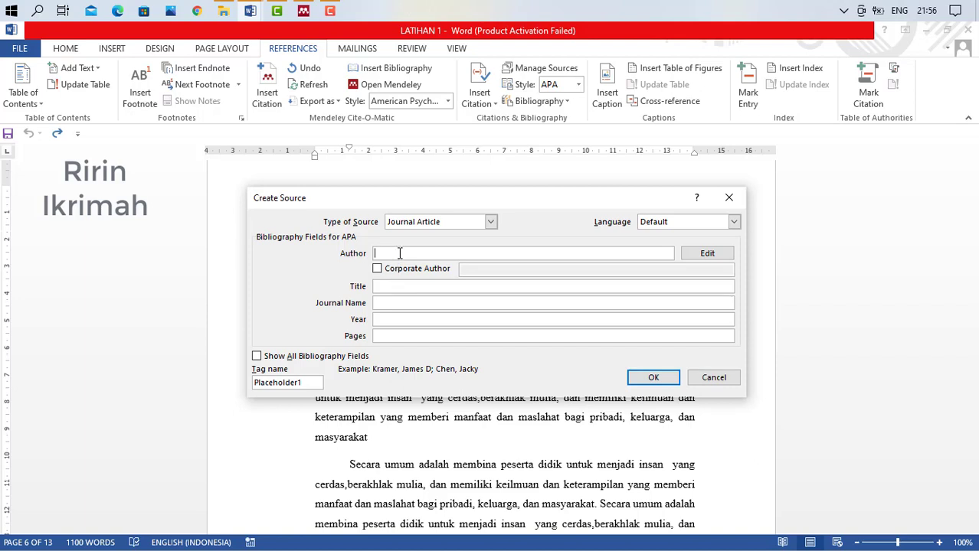
text(Ramlan Effendi)
click(386, 285)
text(Ko)
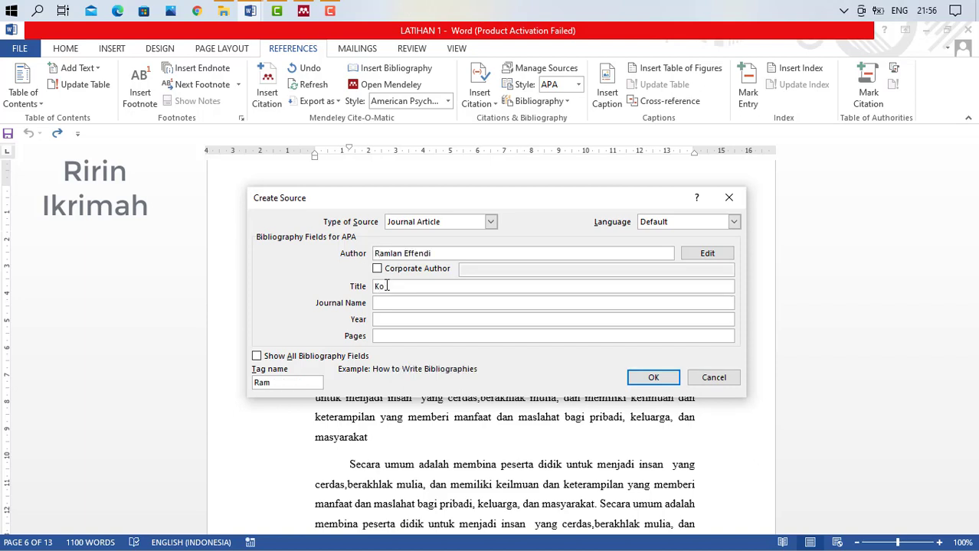
text(nsep Revisi Taksonomi Bloom dan Implementasinya pada P)
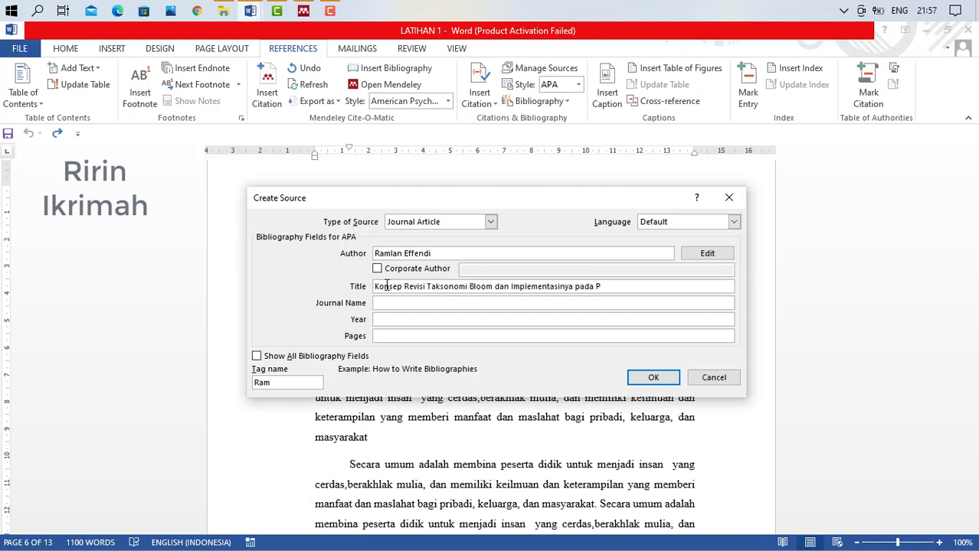
text(elajaran Matematika SMP)
Step: Set the journal name to JIPMat, year to 2017 and pages to 72-78, and insert the source as a citation
click(383, 302)
text(JIPMat)
click(383, 318)
text(2017)
click(384, 335)
text(72-78)
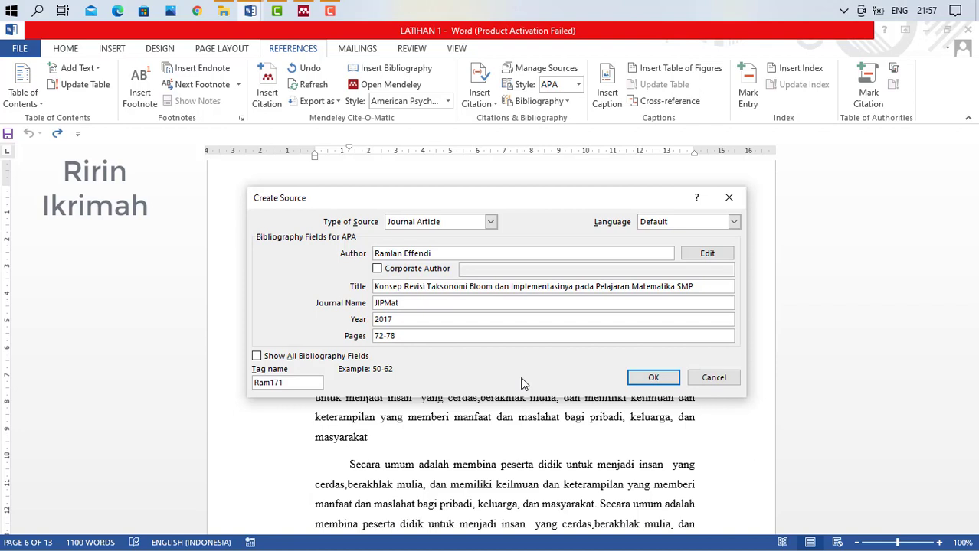
click(651, 378)
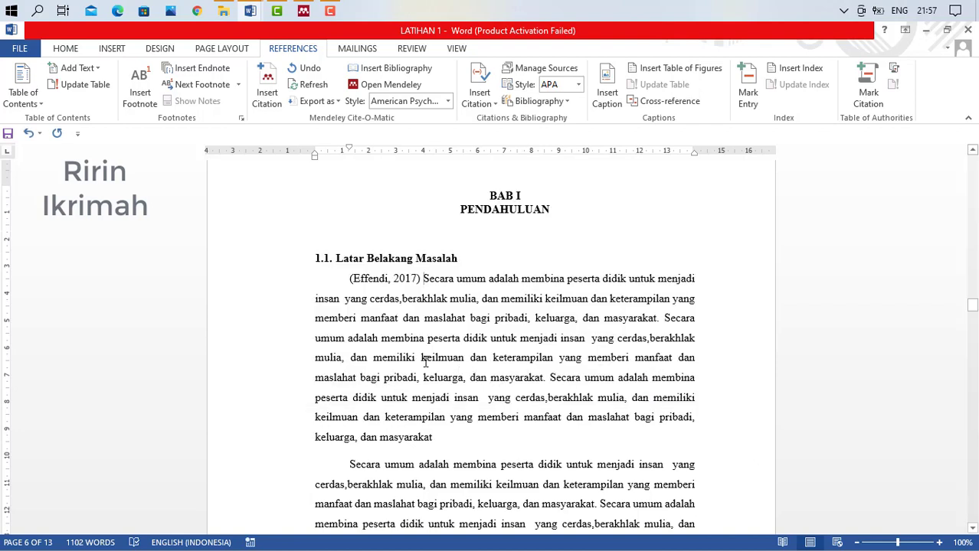
Step: Add the author's surname as plain text directly before the inserted citation
click(402, 284)
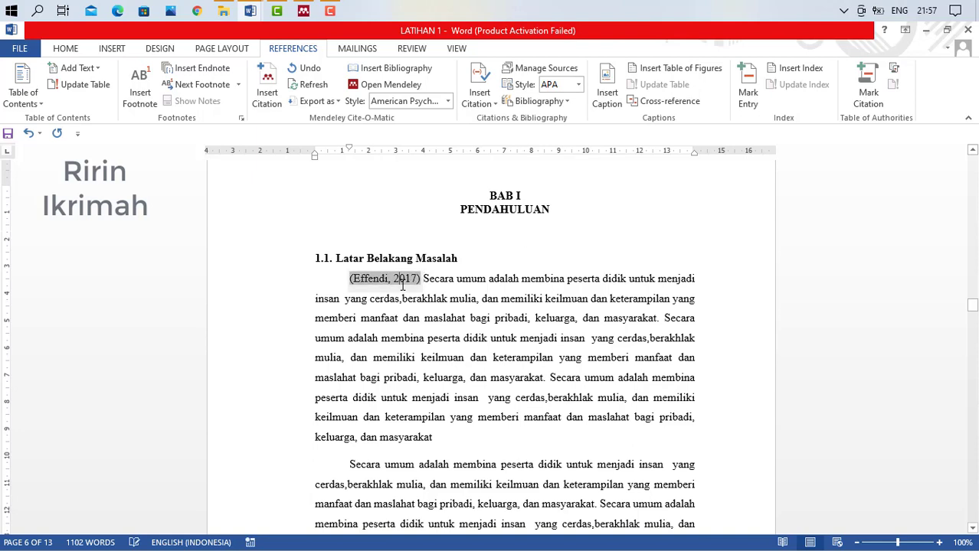
double_click(351, 282)
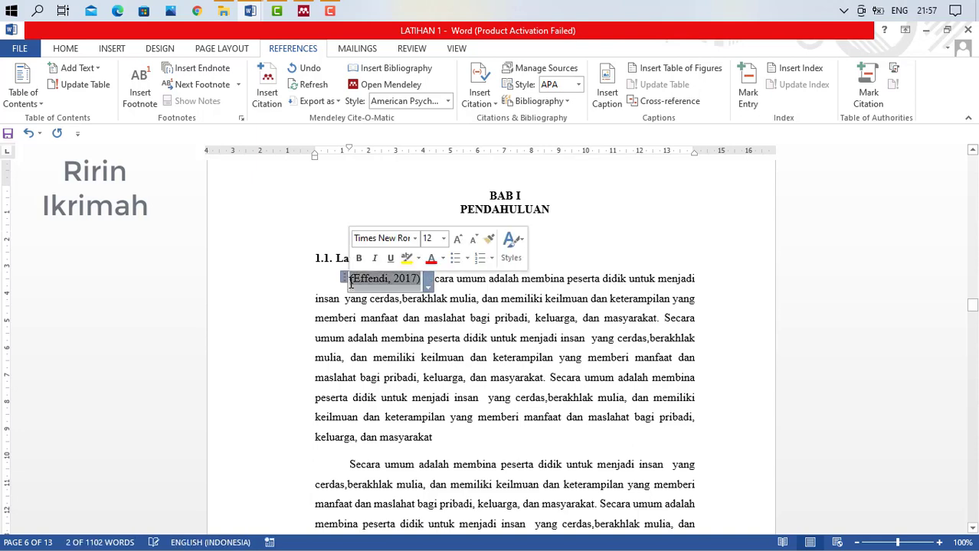
key(Left)
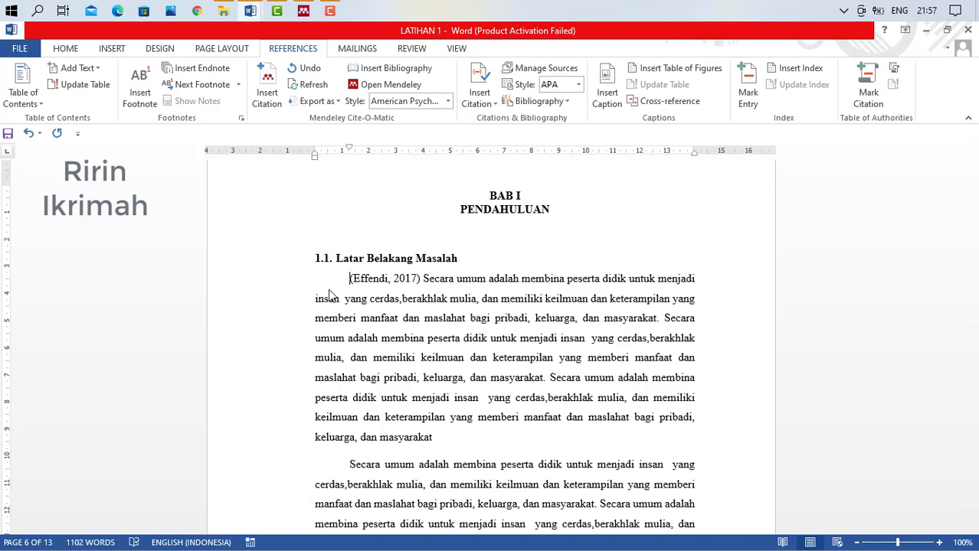
text(Effendi)
Step: Edit the citation to suppress the author and title, keeping only the year in parentheses
click(430, 282)
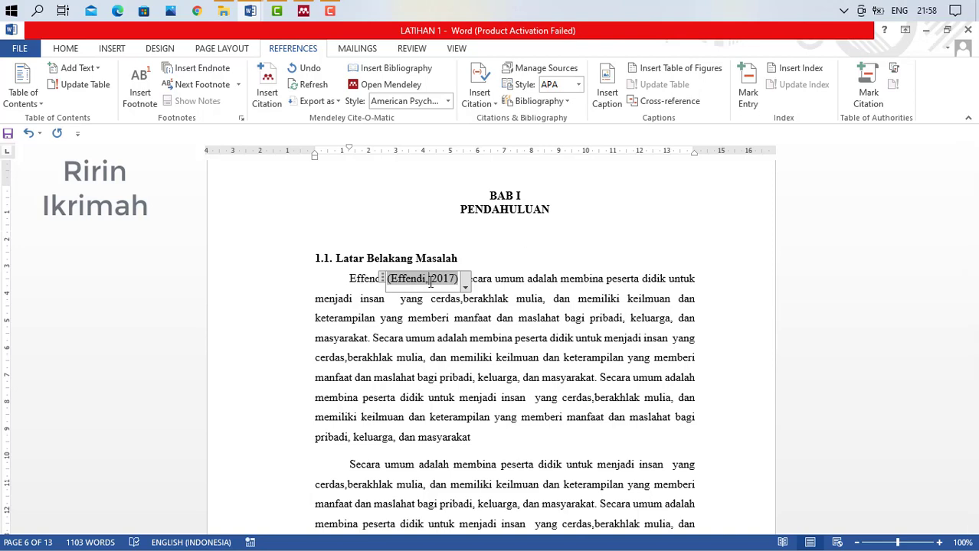
right_click(430, 283)
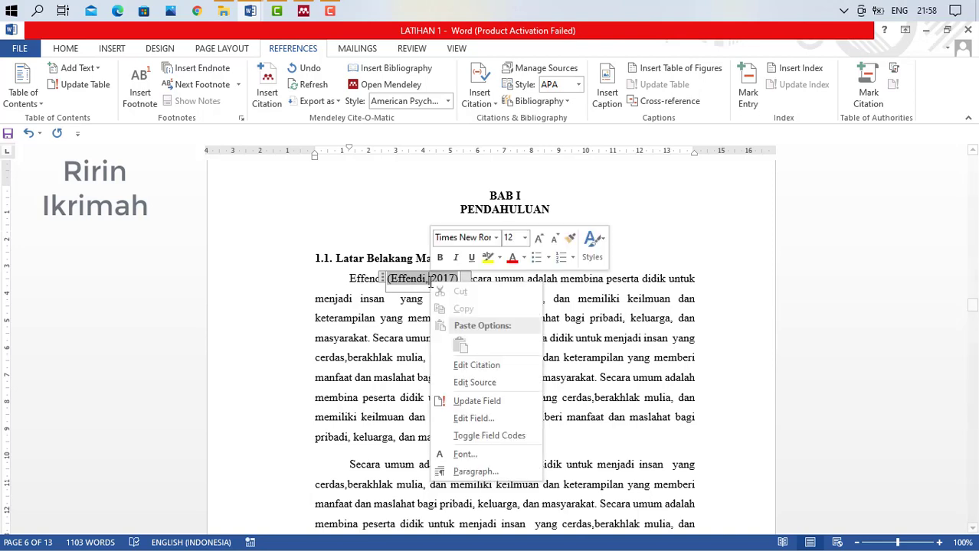
click(462, 366)
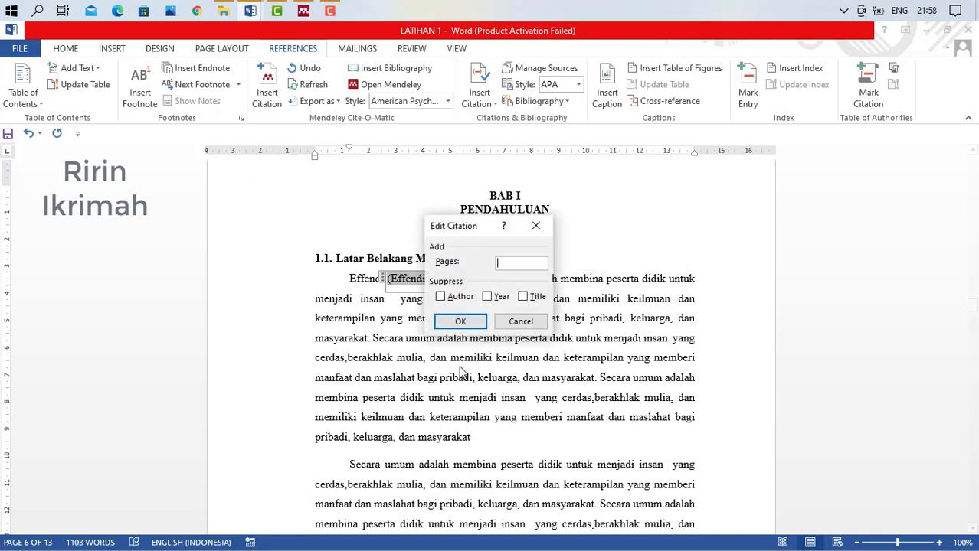
click(442, 299)
click(526, 300)
click(460, 321)
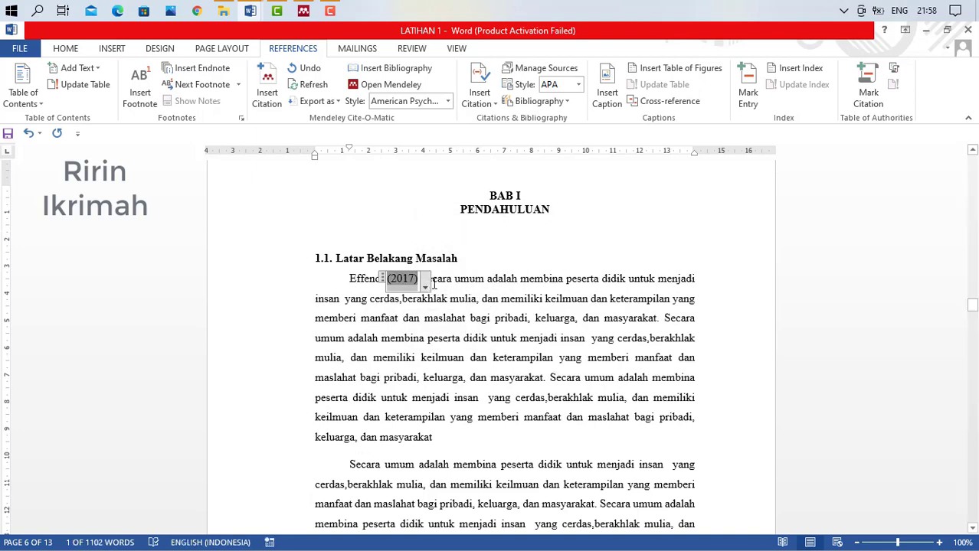
click(429, 281)
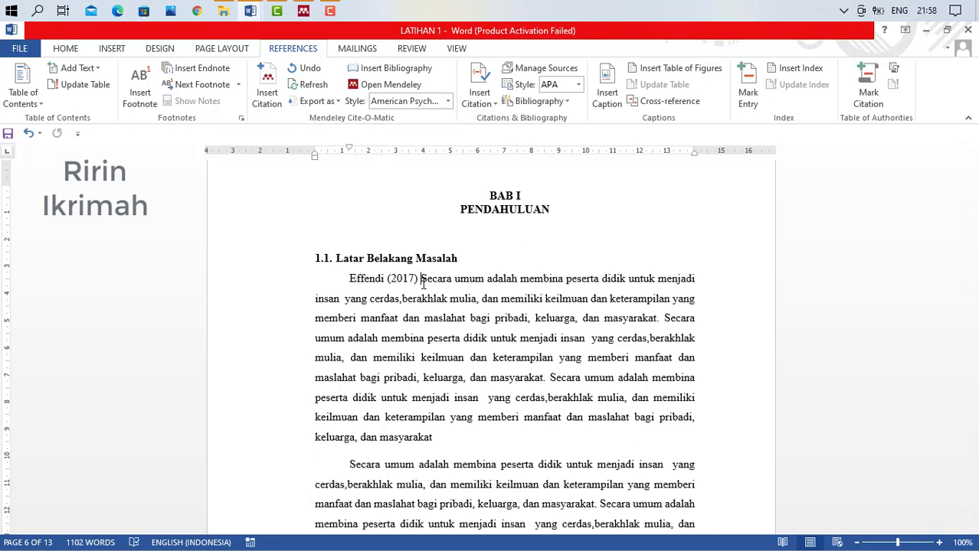
Step: Insert a second citation of the same journal article after the first and add the author's surname before it
click(417, 280)
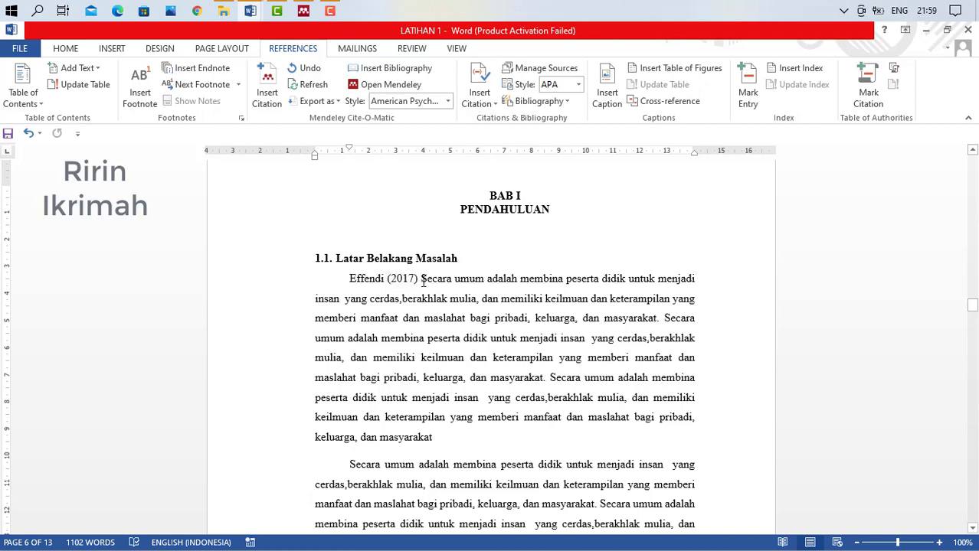
click(494, 103)
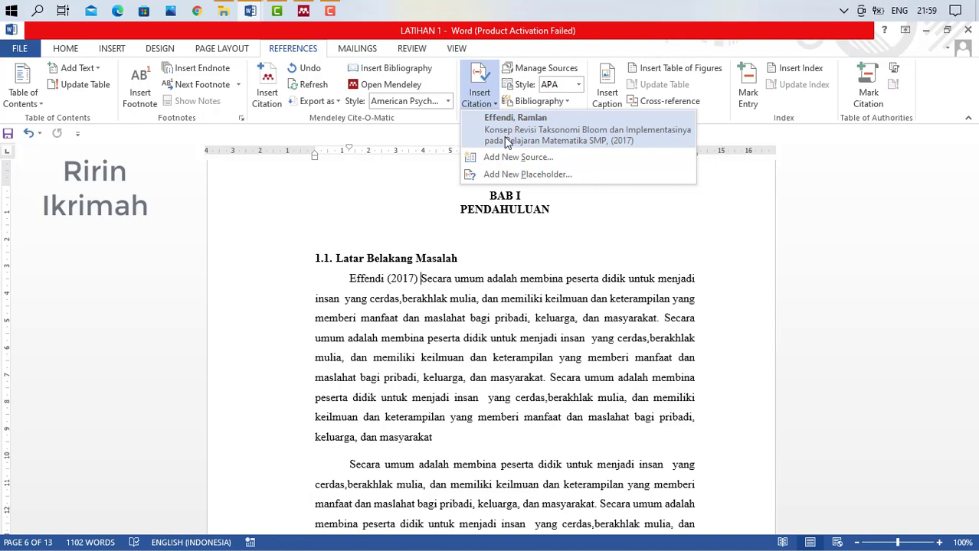
click(504, 137)
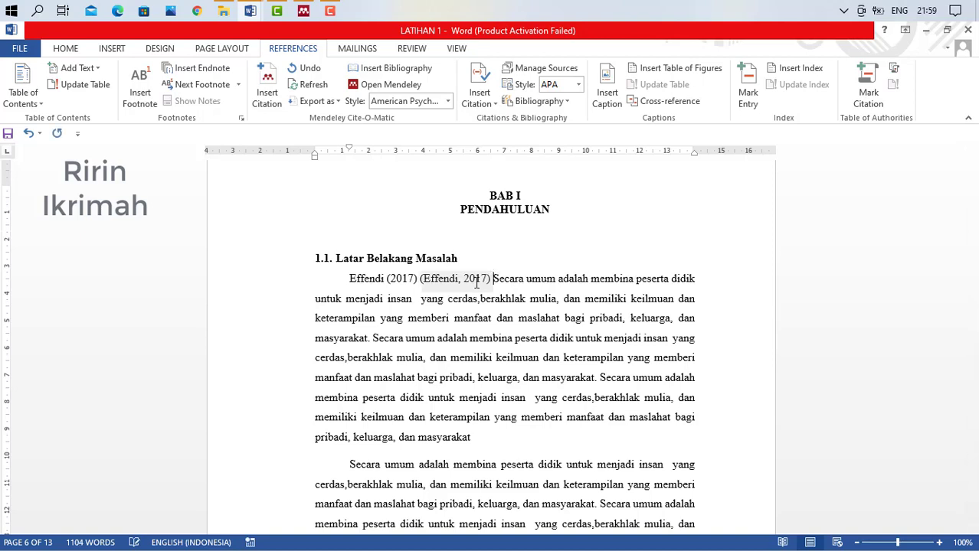
click(420, 284)
key(Left)
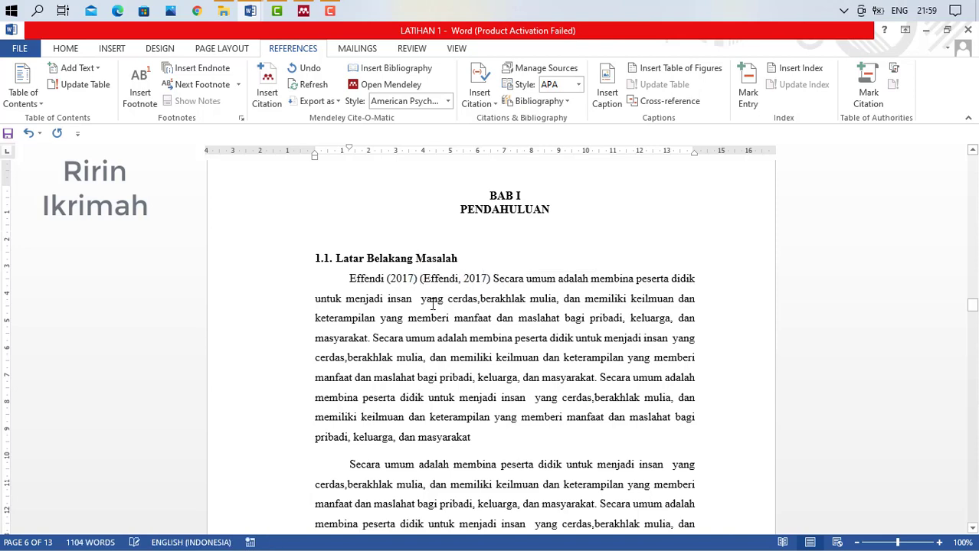
text(Effendi)
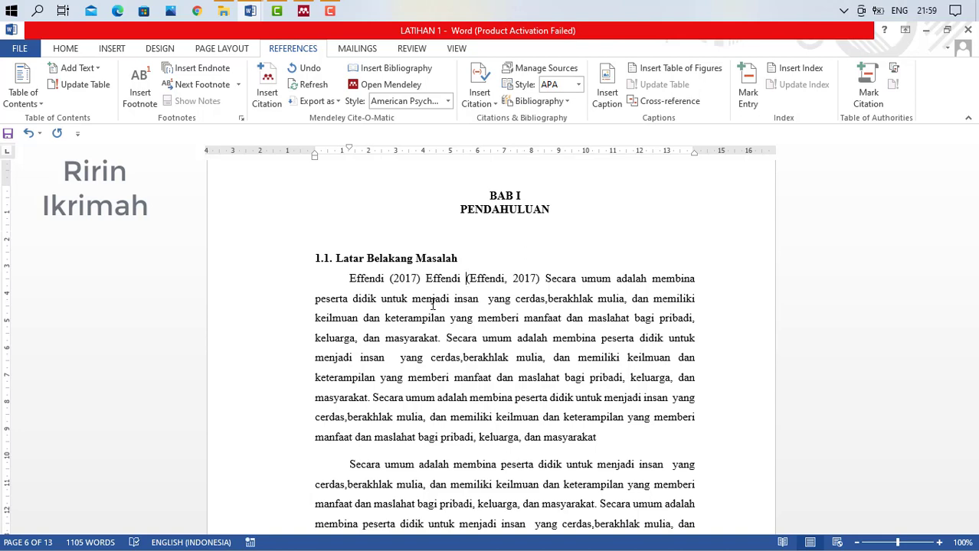
Step: Edit the second citation to suppress the author and title and add page 78
click(499, 280)
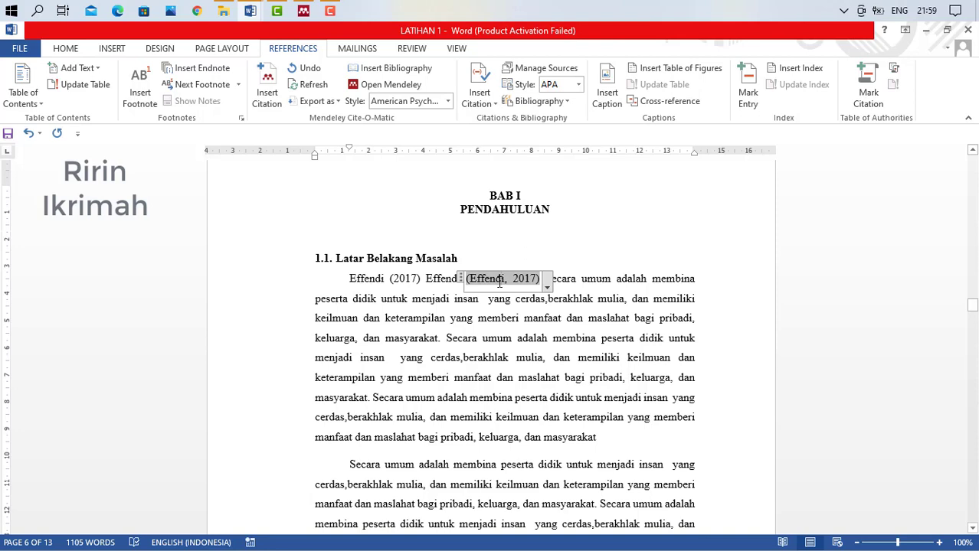
right_click(499, 281)
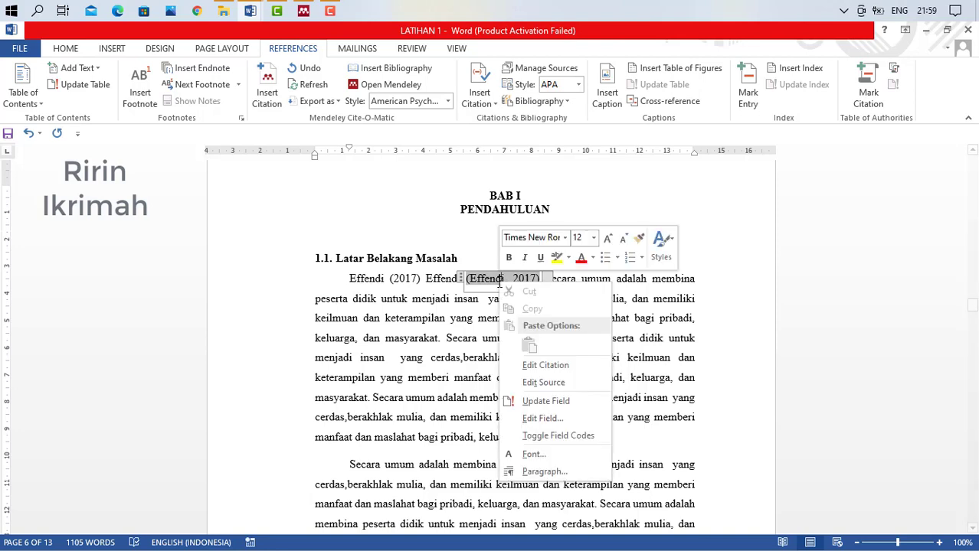
click(526, 372)
click(441, 297)
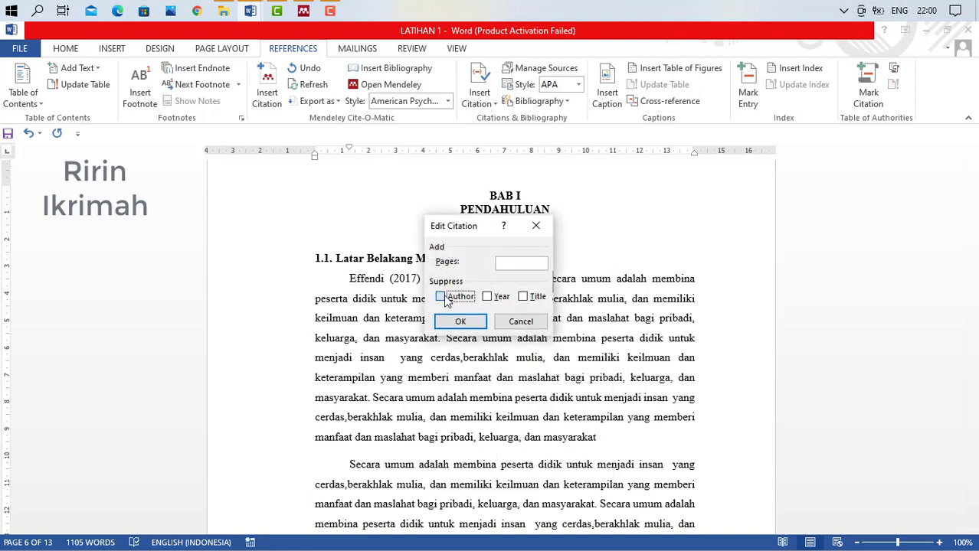
click(523, 301)
click(504, 265)
text(78)
click(461, 320)
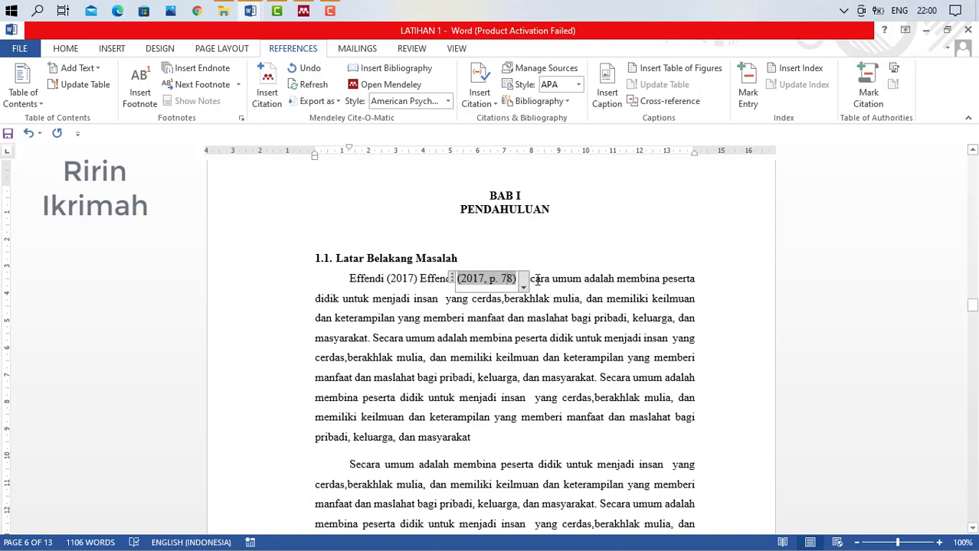
click(535, 279)
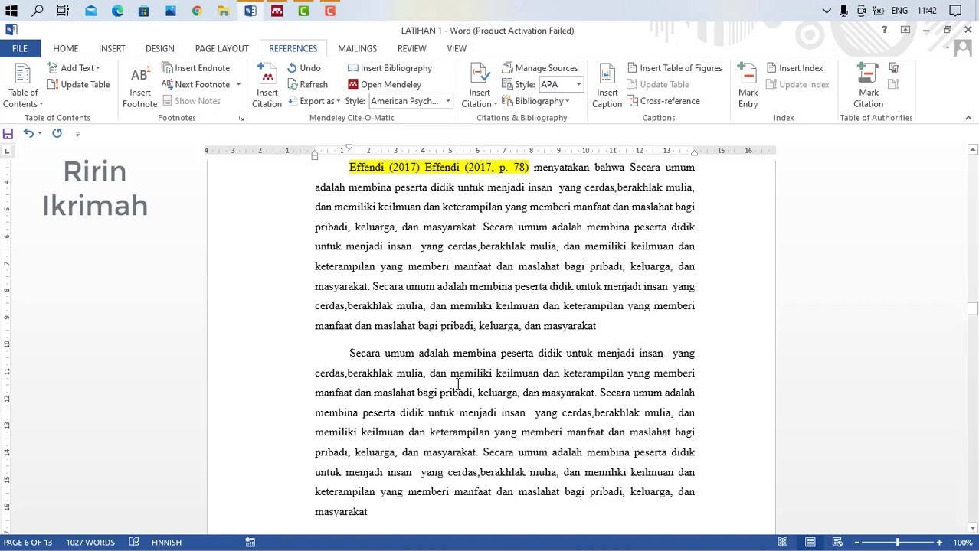
Step: Start a new citation source of type Book at the end of the second paragraph
click(492, 105)
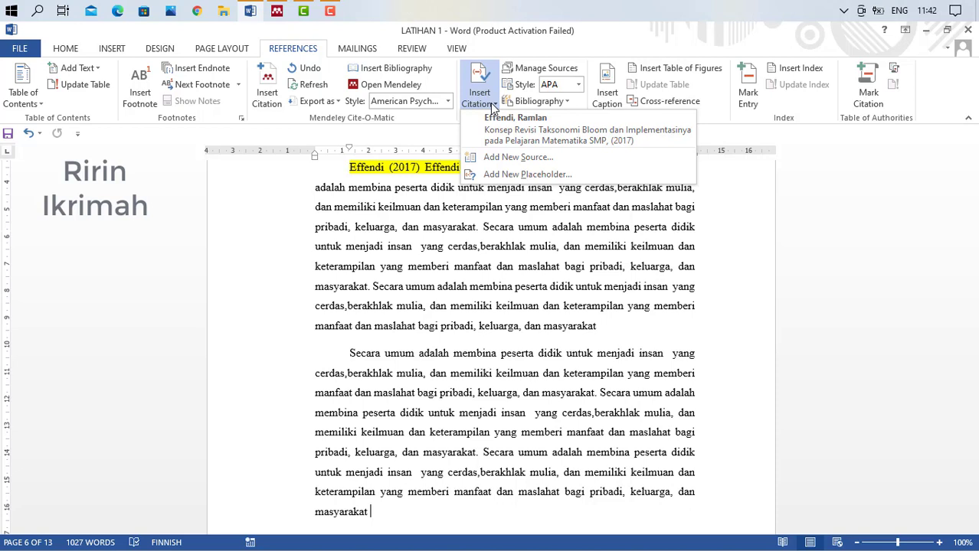
click(497, 160)
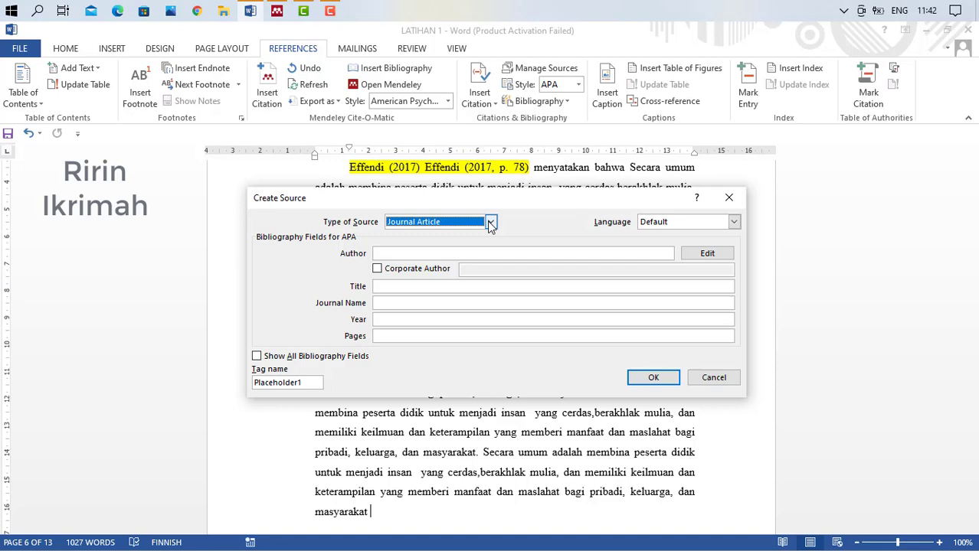
click(490, 224)
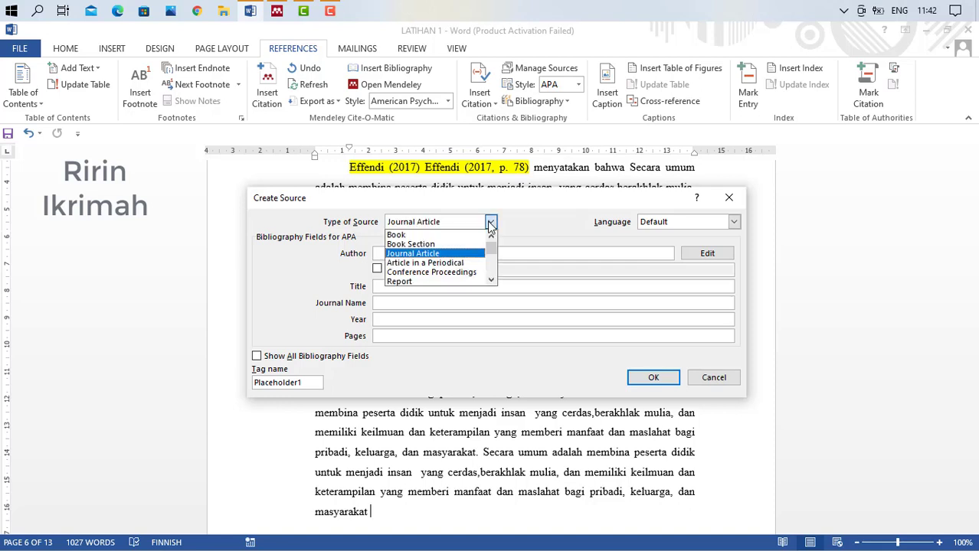
click(442, 237)
click(421, 253)
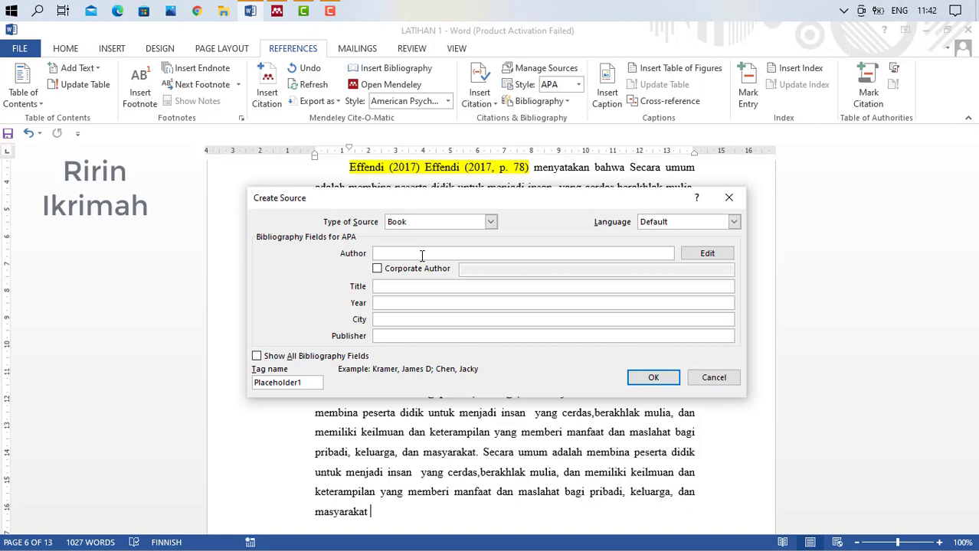
Step: Add the book's two authors to the source, entering the last and first name of each
click(706, 254)
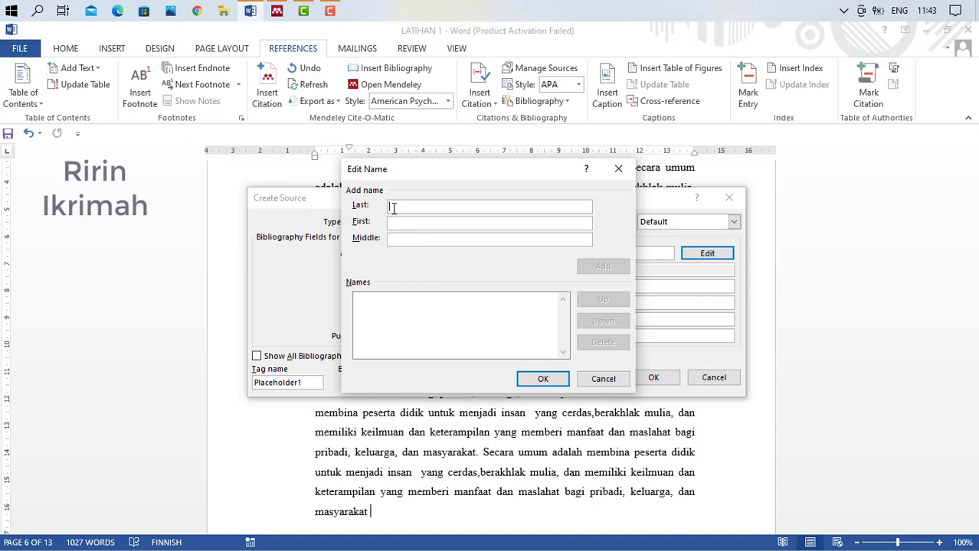
text(P)
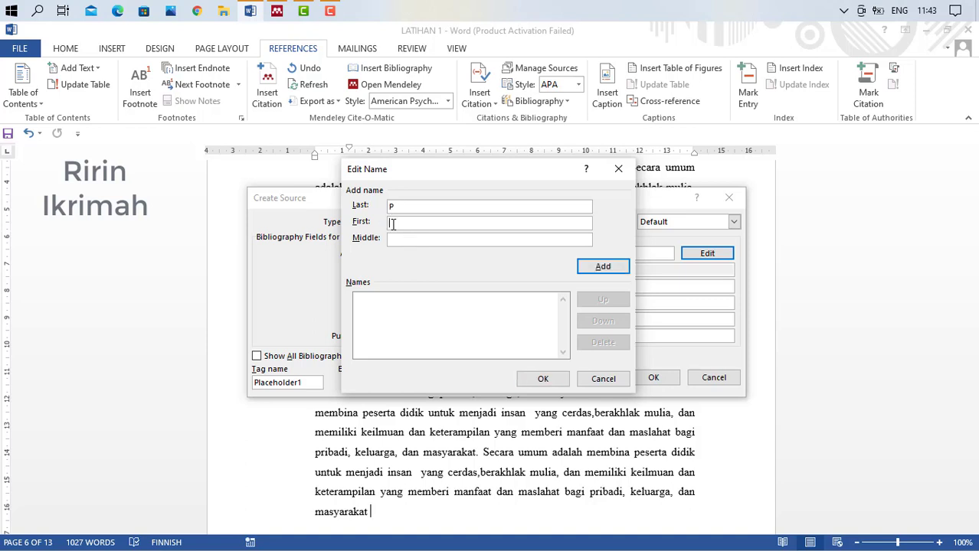
text(I Made Indra)
click(592, 266)
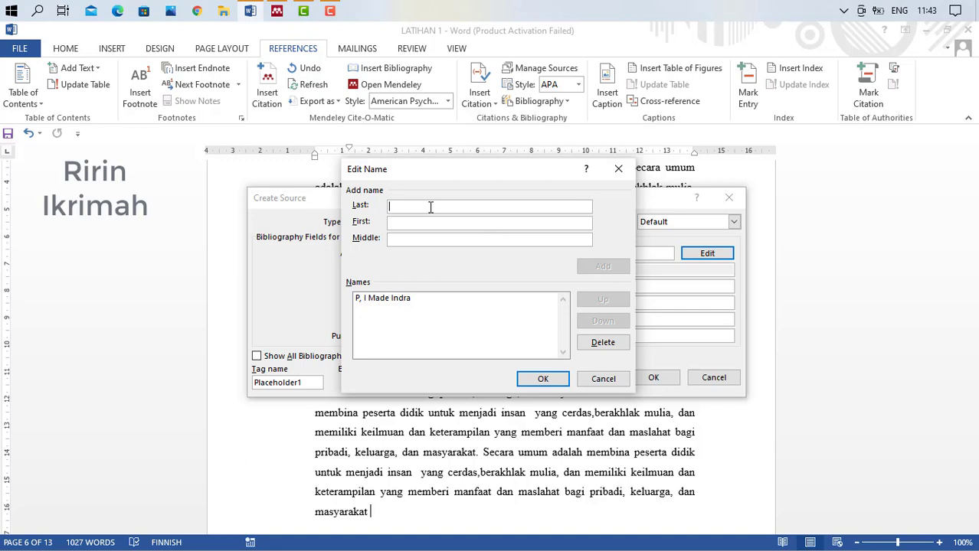
text(Cahyaningrum)
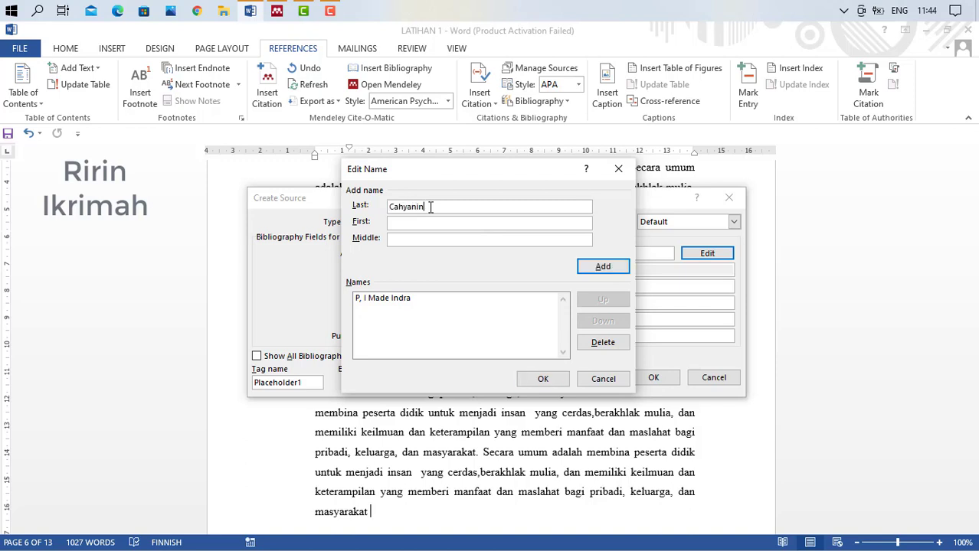
click(413, 222)
text(Ika)
click(583, 268)
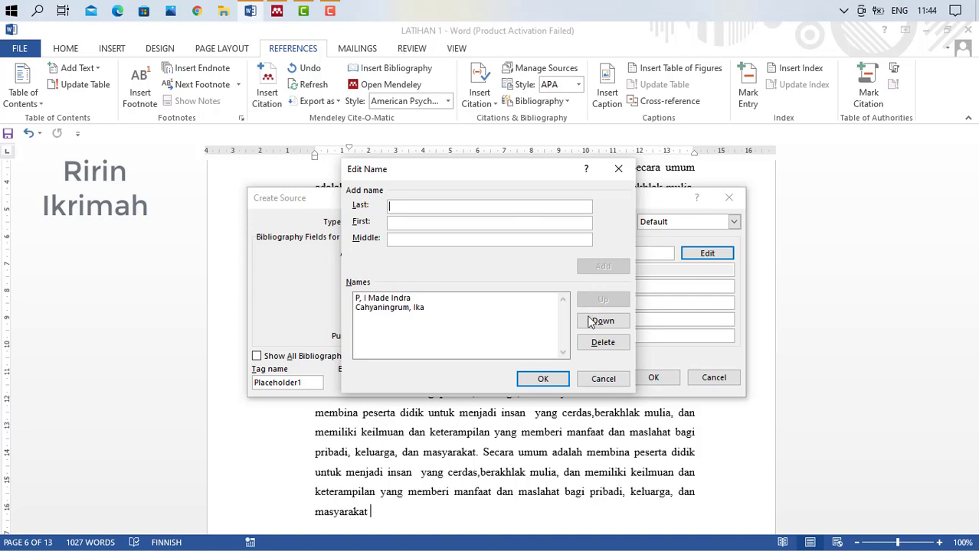
click(542, 381)
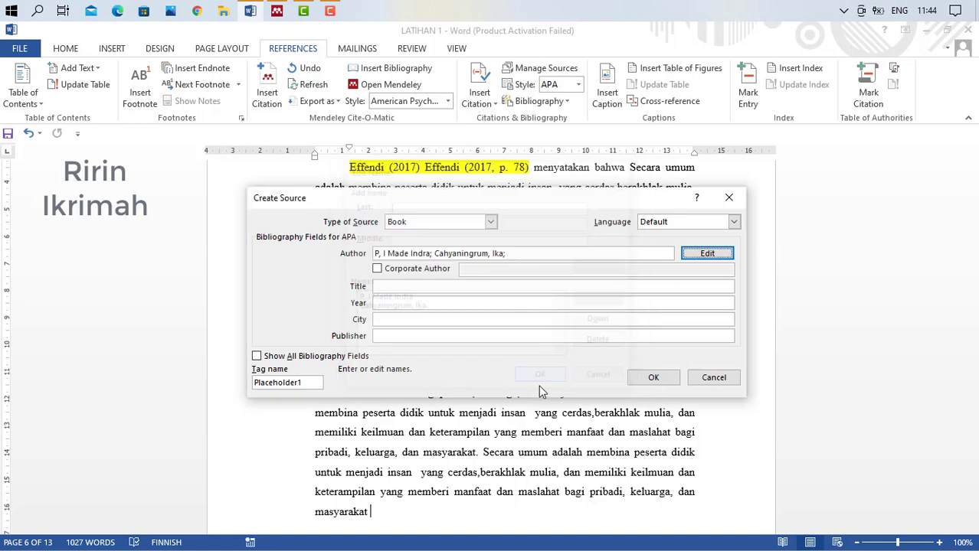
Step: Complete the book source with title "Cara Mudah Memahami Metodologi Penelitian", year 2019, city Yogyakarta and publisher Deepublish, and insert its citation
click(406, 286)
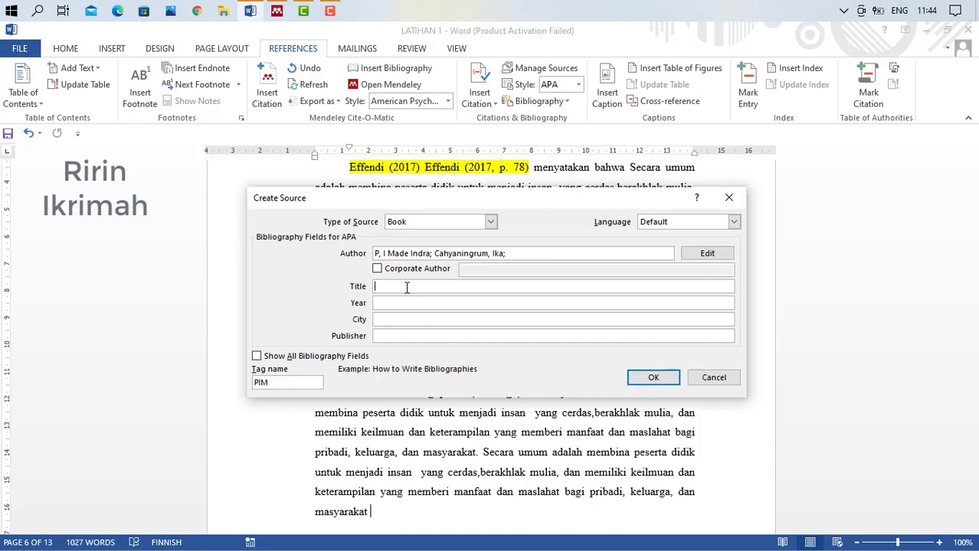
text(Cara Mudah Memahami Metodologi Penelitian)
key(Tab)
text(2019)
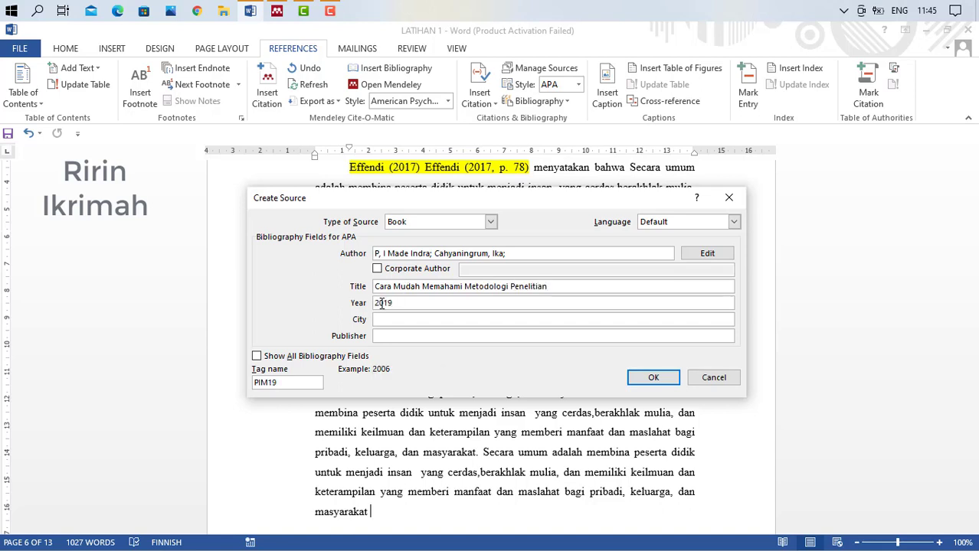
click(383, 320)
text(Yogyakarta)
click(383, 335)
text(Deepublish)
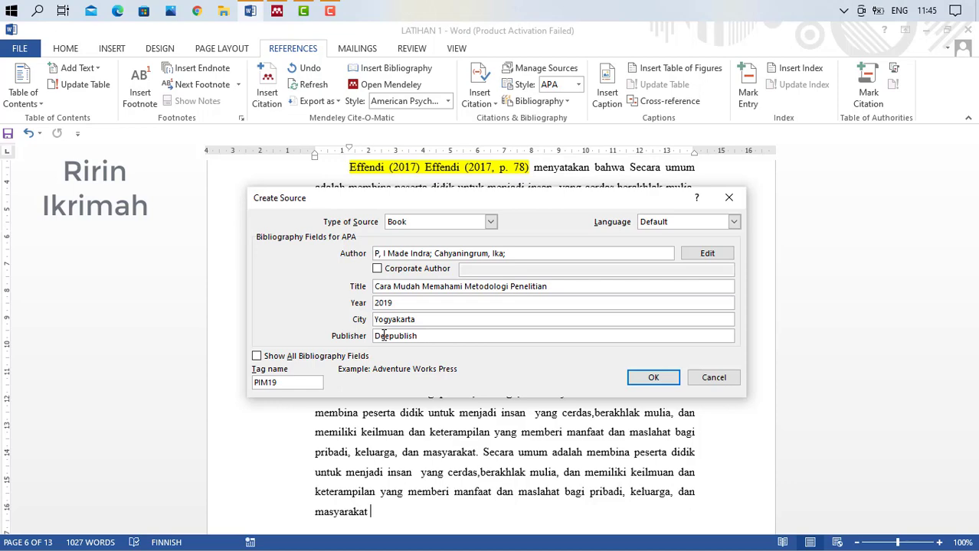
key(Return)
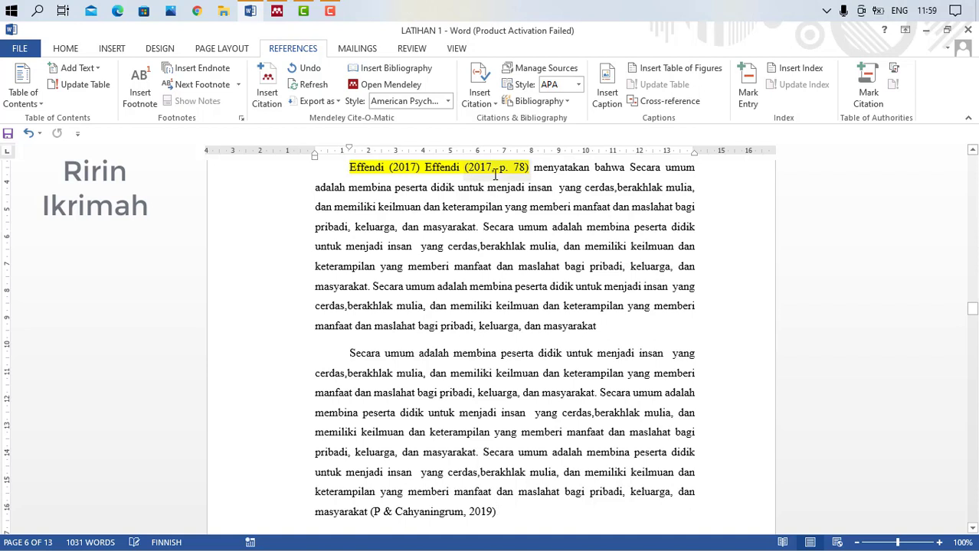
Step: Insert a second citation of the book after the first and edit it to add pages 88-89 and suppress the title
click(494, 104)
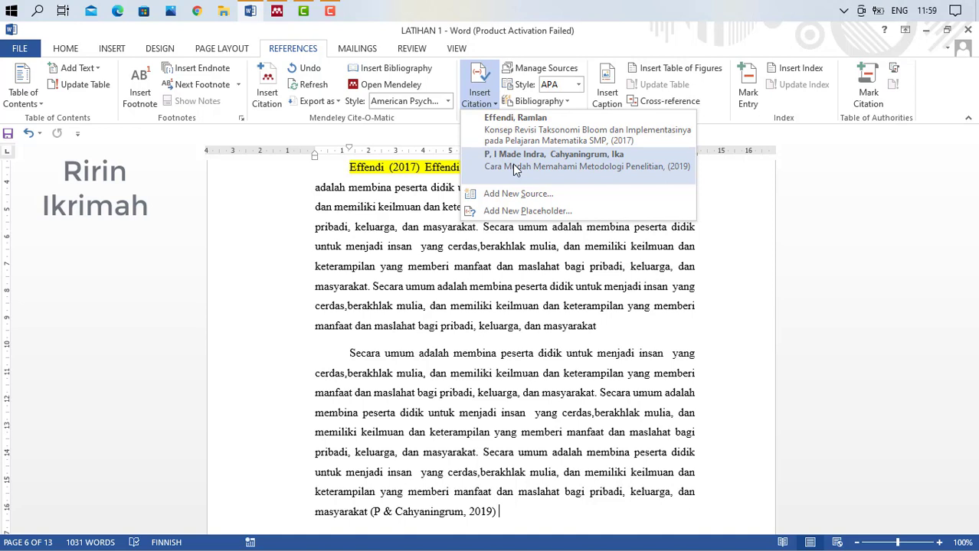
click(512, 164)
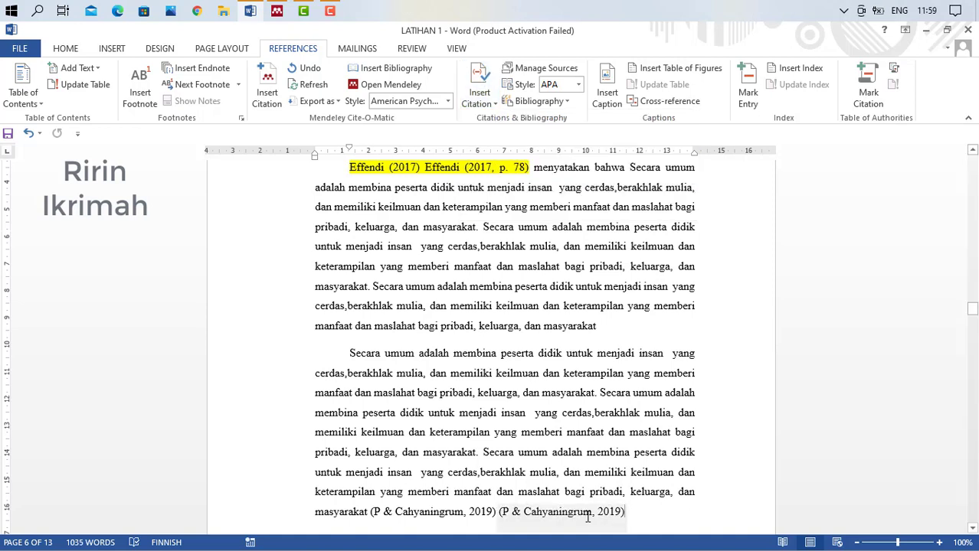
click(588, 514)
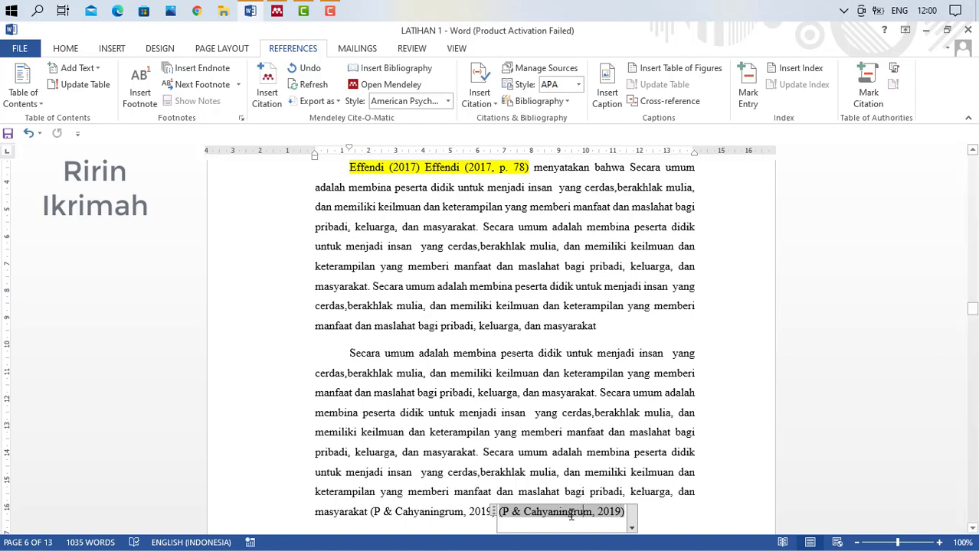
right_click(582, 516)
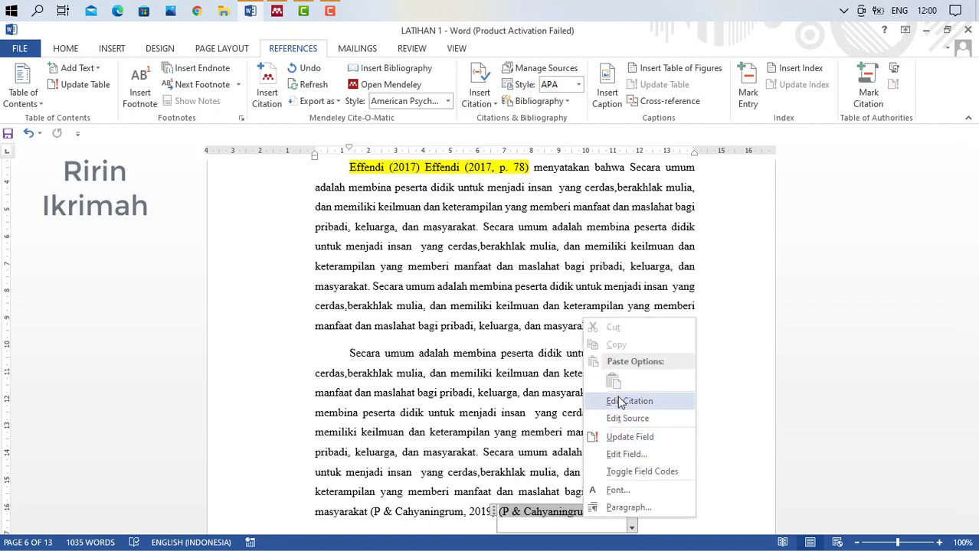
click(618, 401)
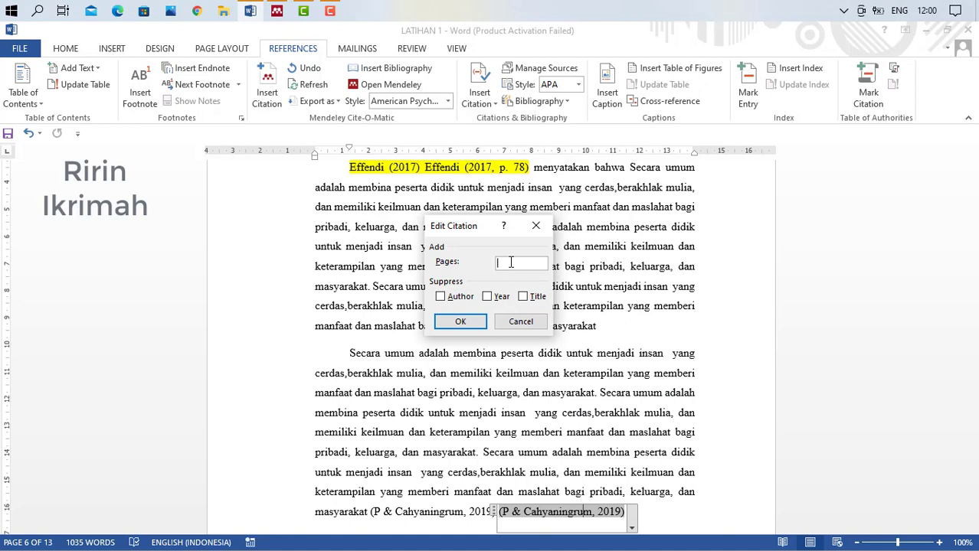
text(88-89)
click(526, 300)
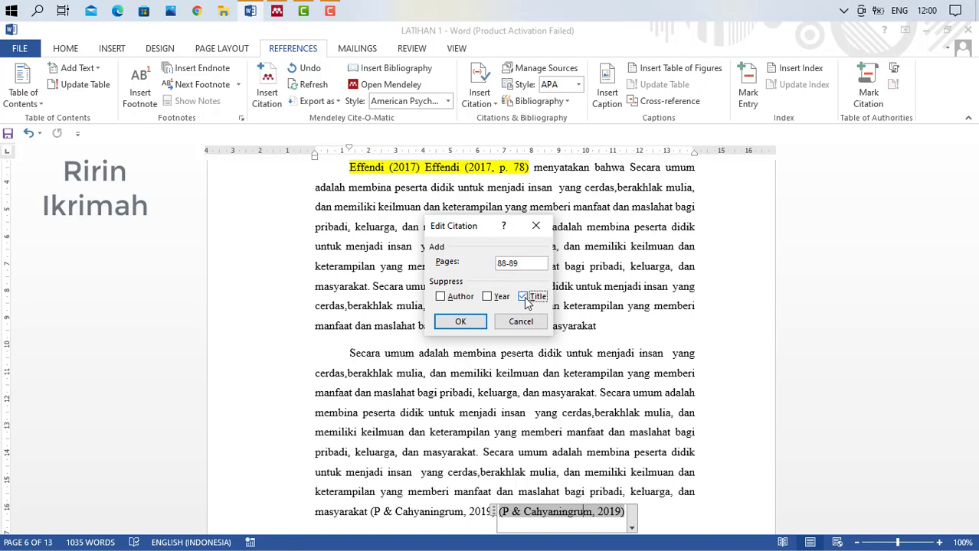
click(460, 321)
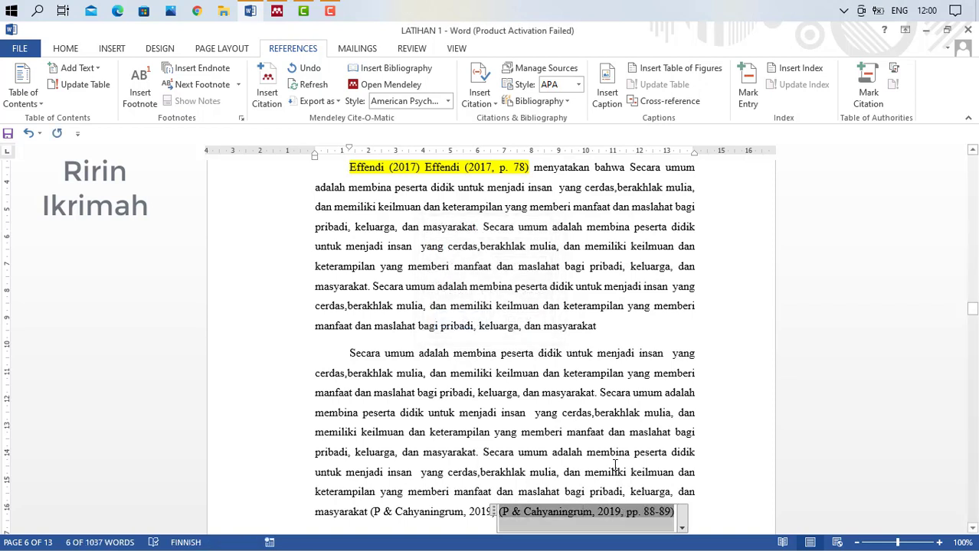
click(626, 515)
drag(626, 515, 666, 519)
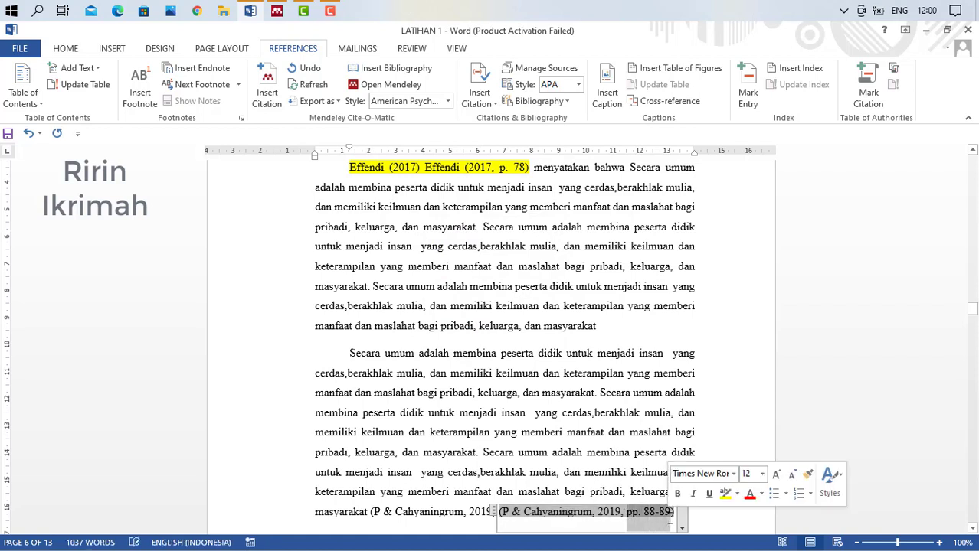
click(673, 518)
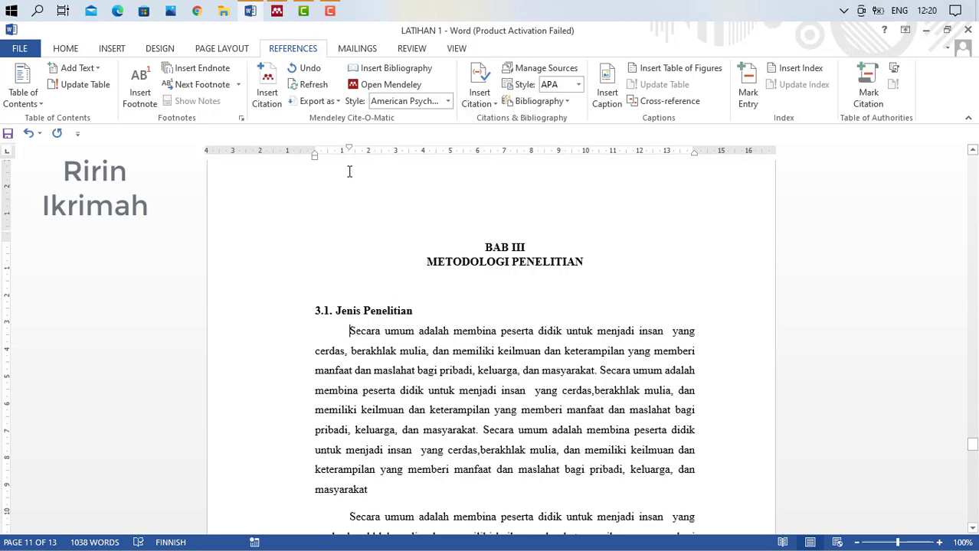
Step: Switch to Mendeley Desktop and look for the Citation Style option among its view settings
click(279, 12)
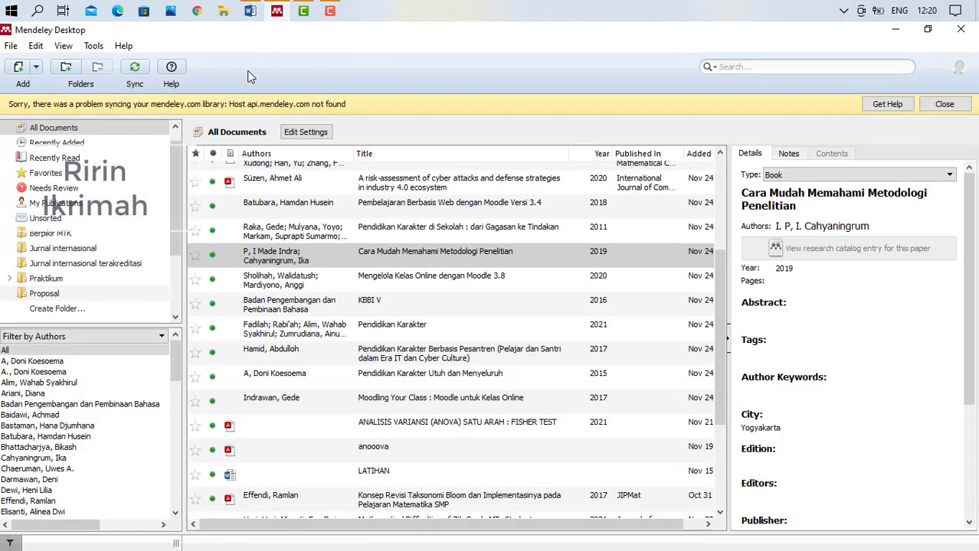
click(63, 46)
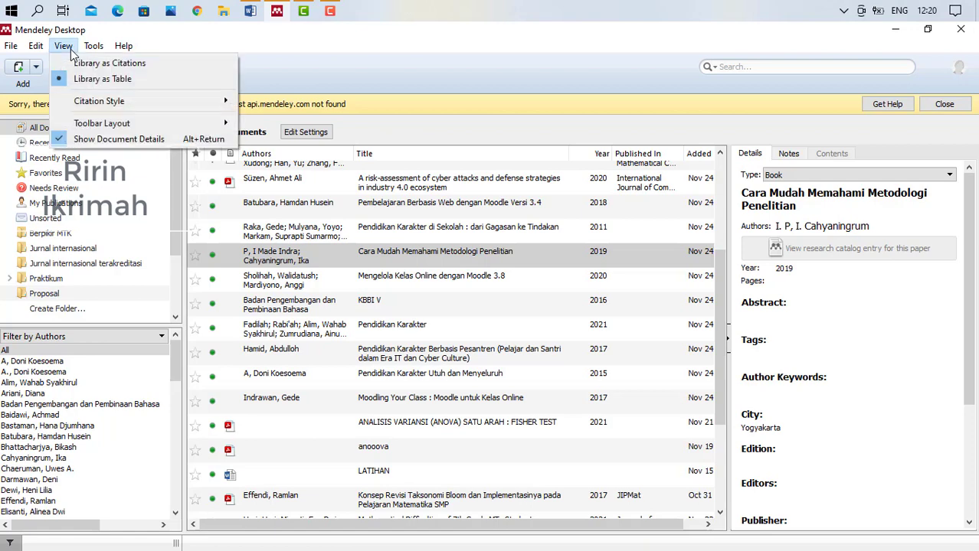
mouse_move(89, 104)
Step: Return to Word and set the Mendeley citation style to American Psychological Association 7th edition
click(250, 11)
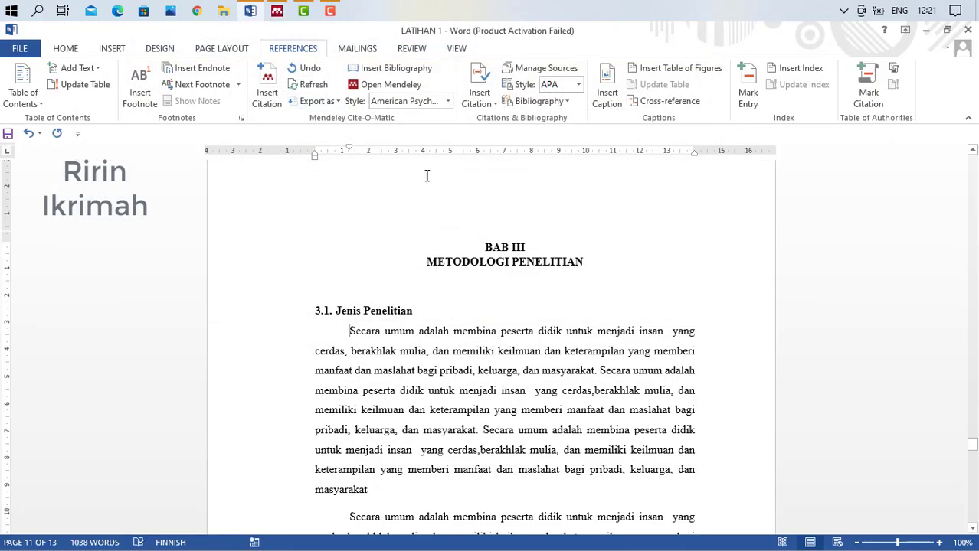
click(448, 104)
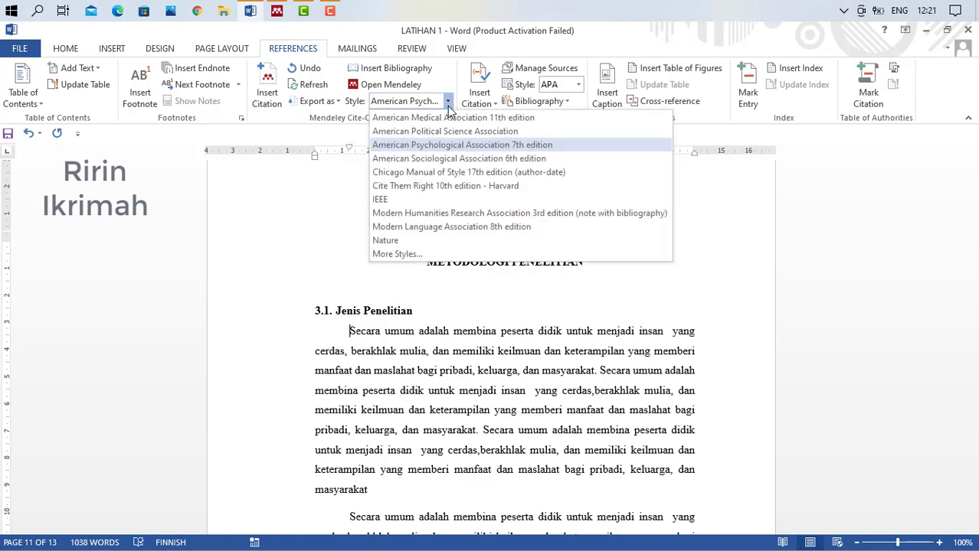
click(459, 146)
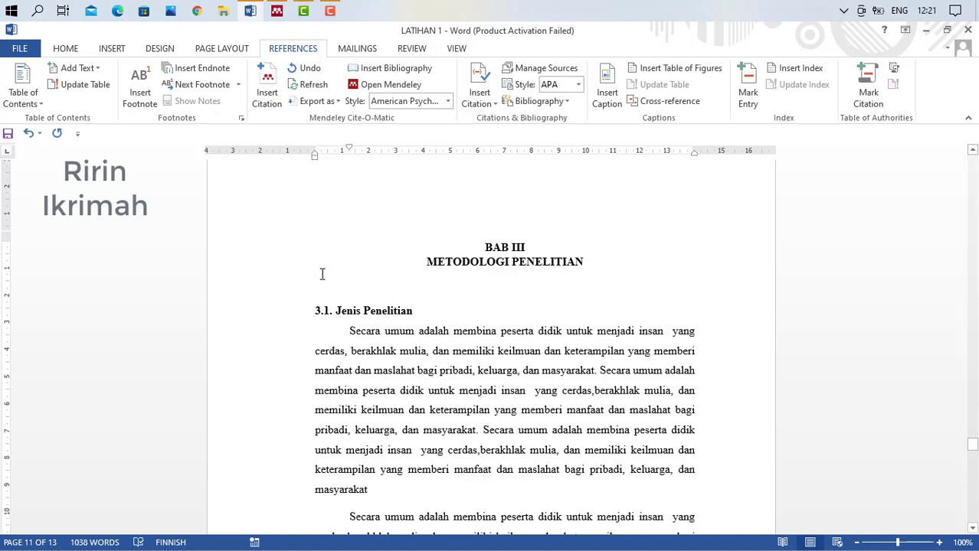
Step: Insert a Mendeley citation of the 2017 Taksonomi Bloom article at the start of section 3.1's first paragraph, finding it by author
click(275, 106)
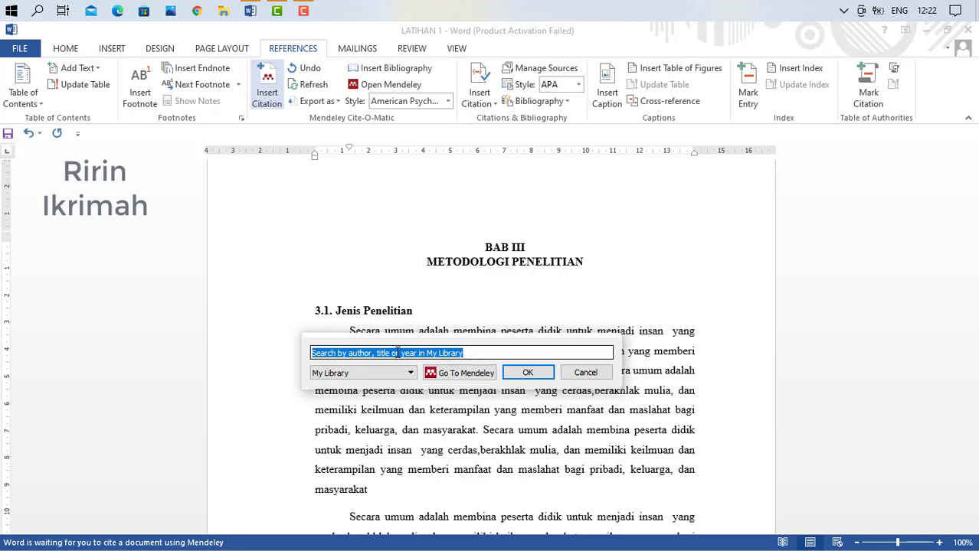
text(ramlan)
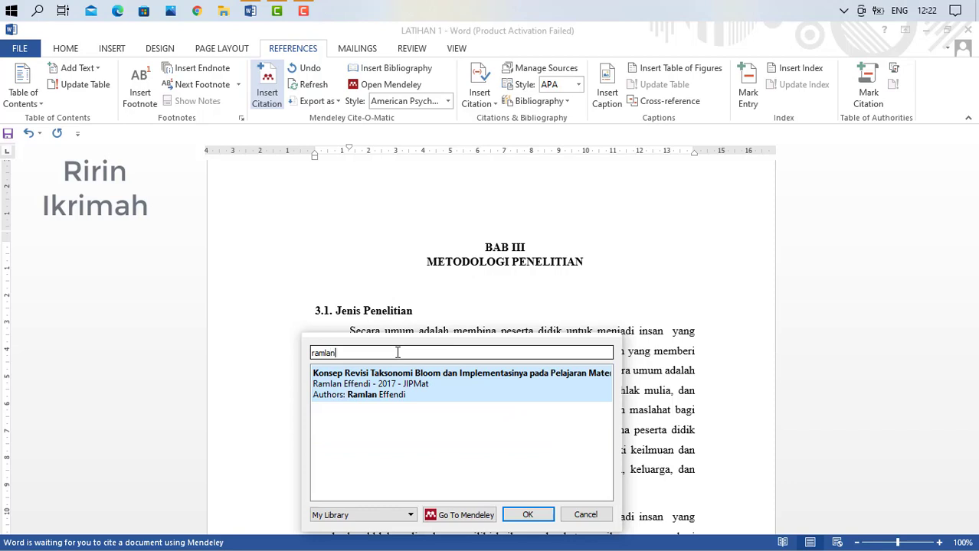
click(387, 397)
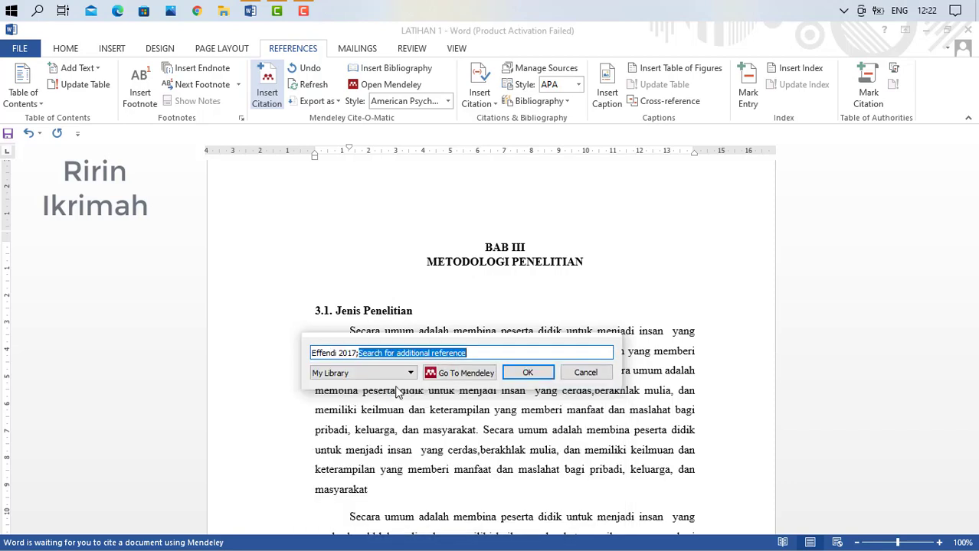
click(526, 375)
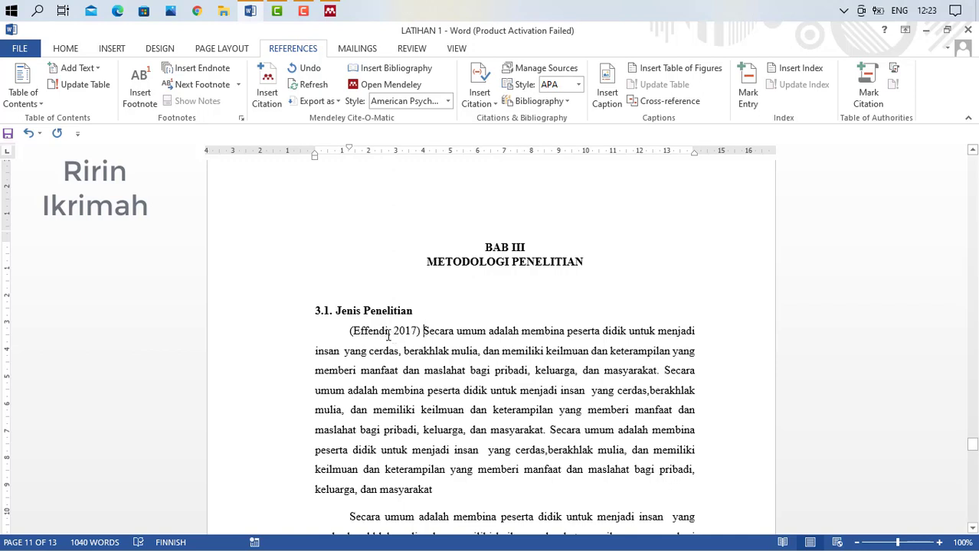
Step: Add the author's surname as plain text before the Mendeley citation in section 3.1 and select the citation
click(349, 333)
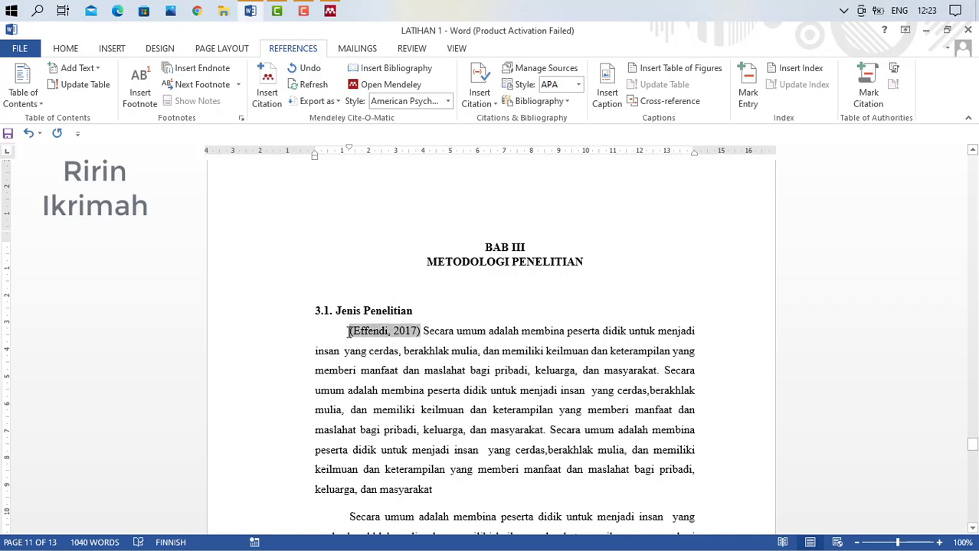
text(Effendi)
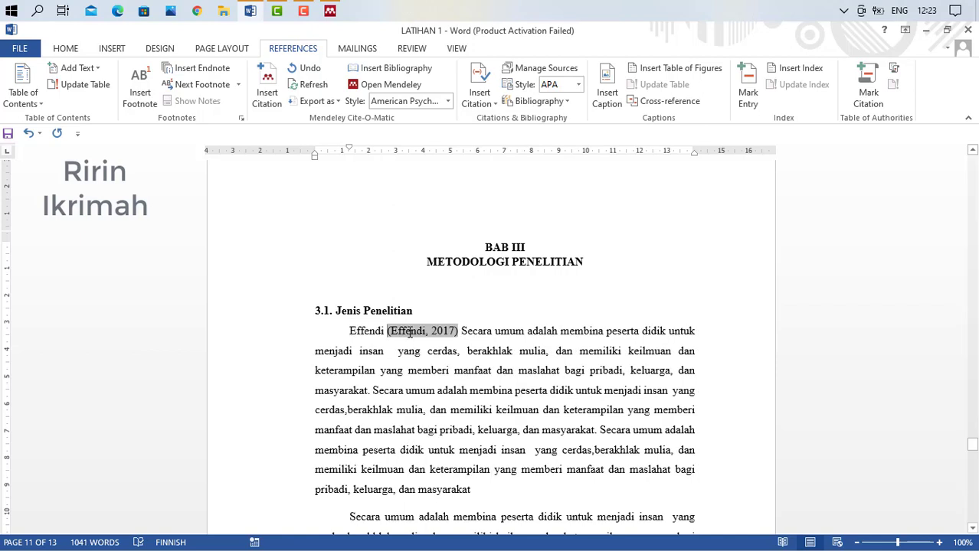
click(410, 333)
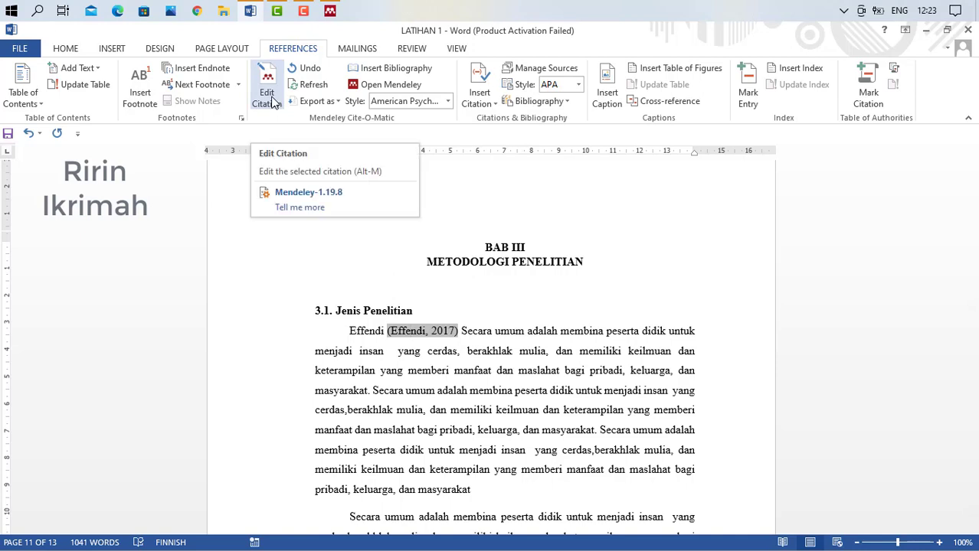
Step: Suppress the author in the selected 2017 Mendeley citation so only the year stays in parentheses
click(274, 103)
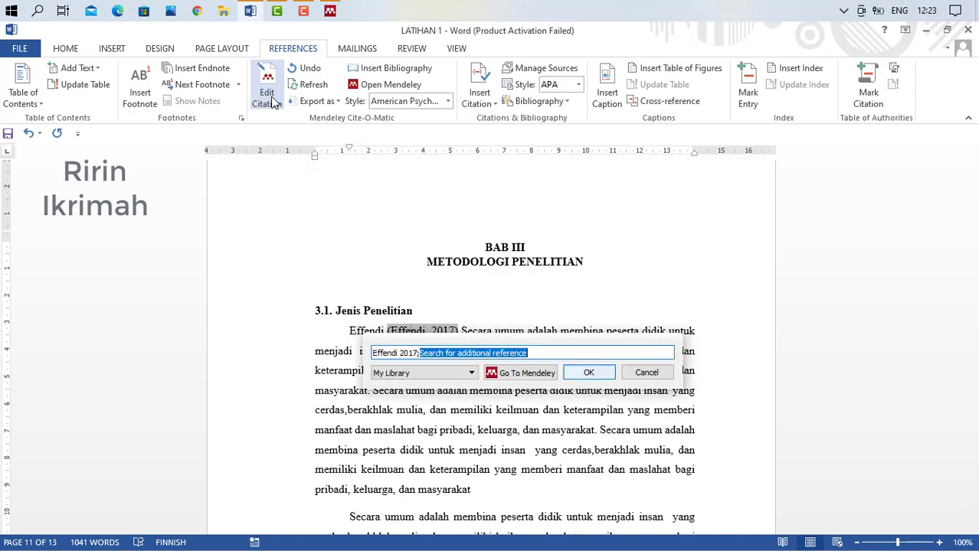
click(392, 354)
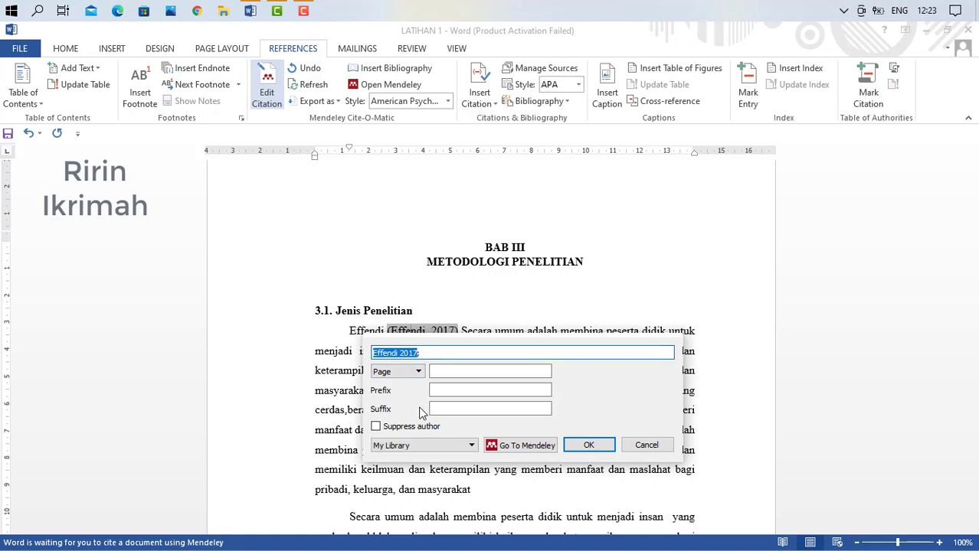
click(376, 428)
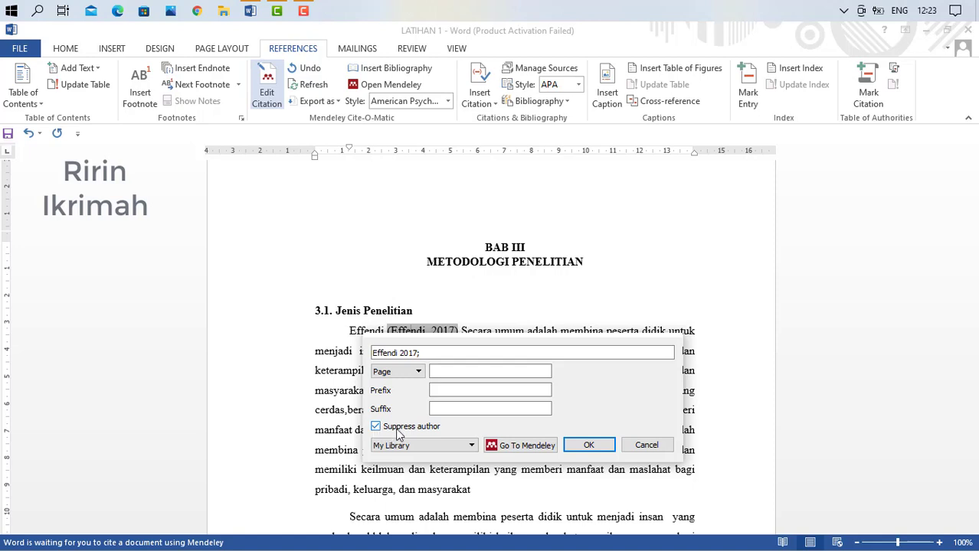
click(581, 447)
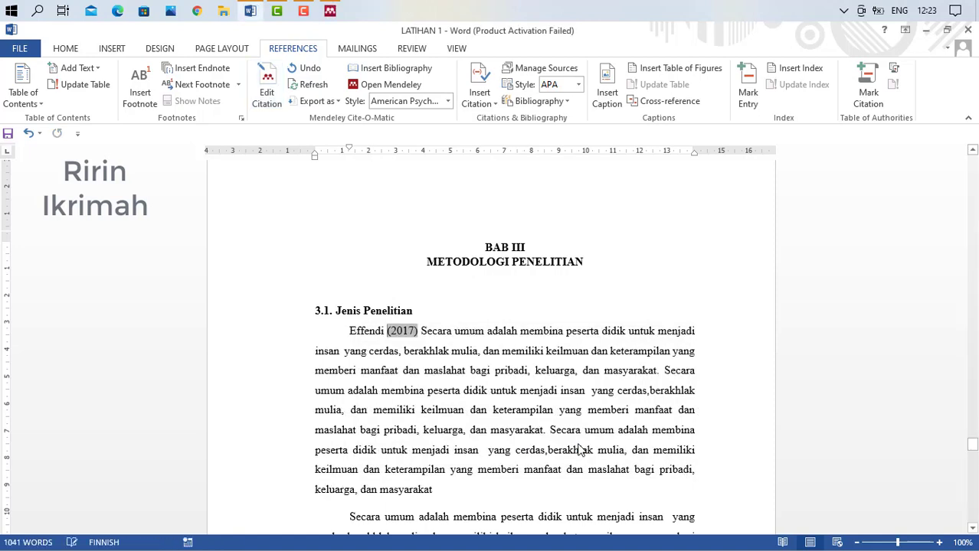
Step: Add the author's surname again as plain text directly after the year-only citation in section 3.1's first paragraph
click(422, 331)
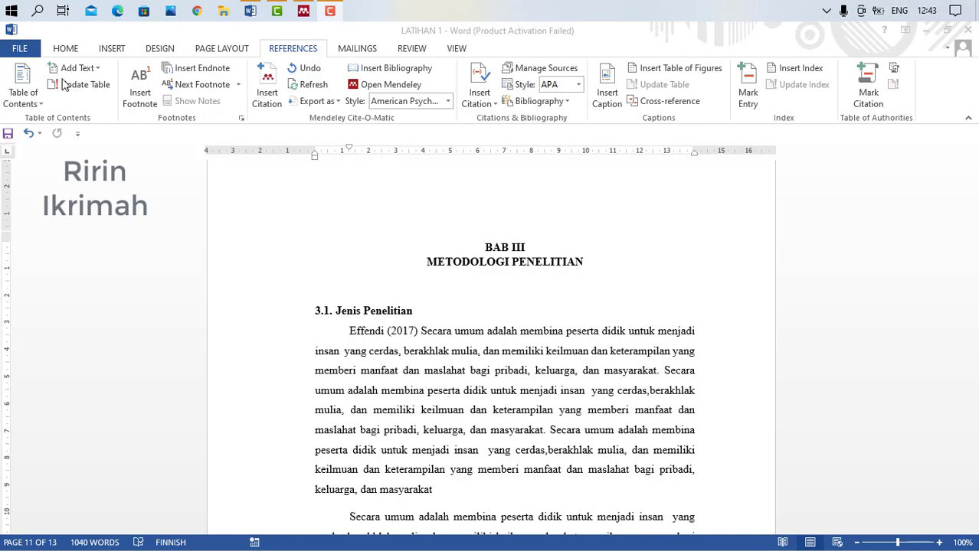
click(421, 332)
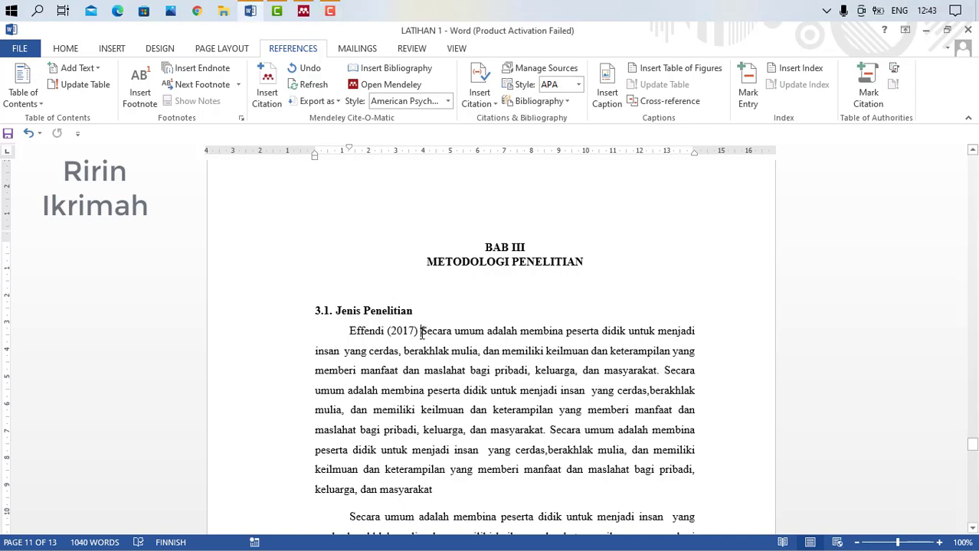
text(Effendi)
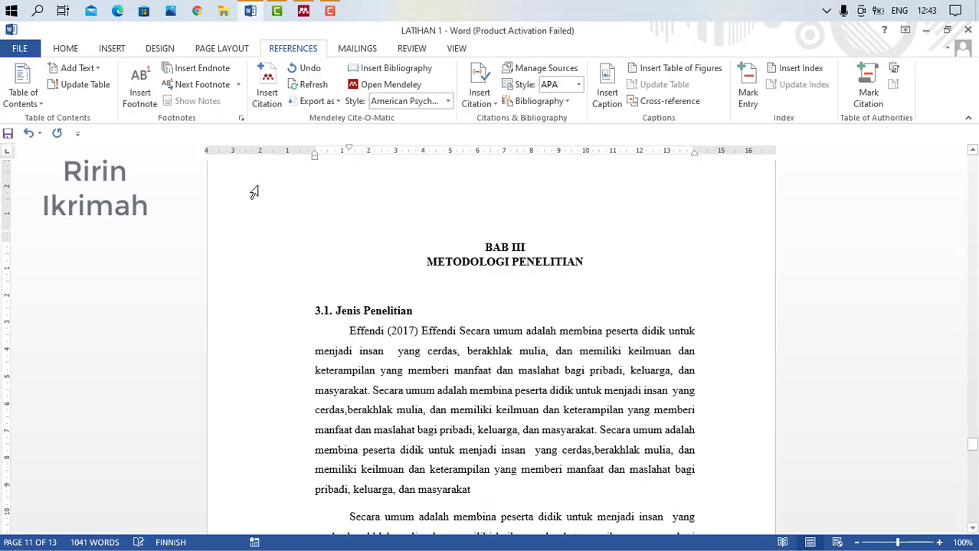
Step: Insert a Mendeley citation of the same 2017 article after the second surname, with pages 67-69 and the author suppressed
click(265, 95)
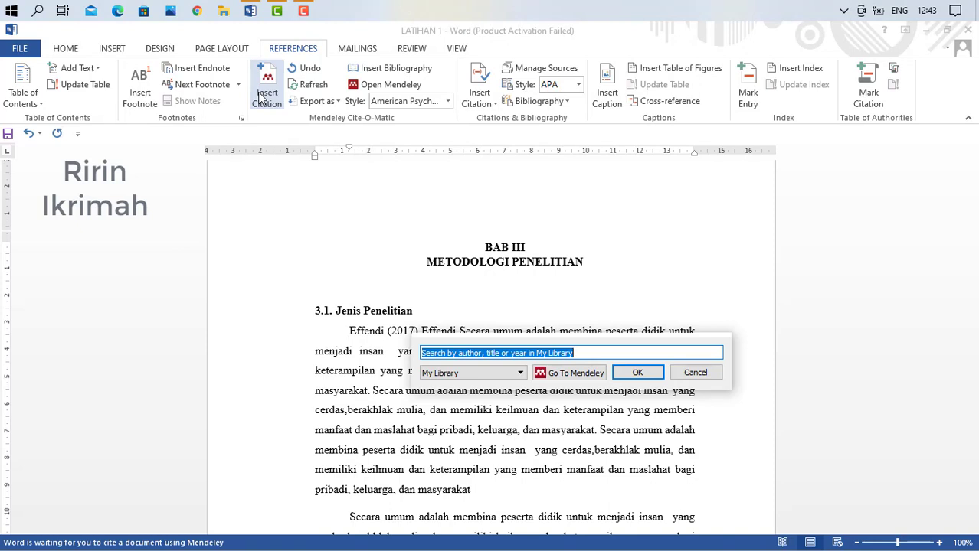
text(R)
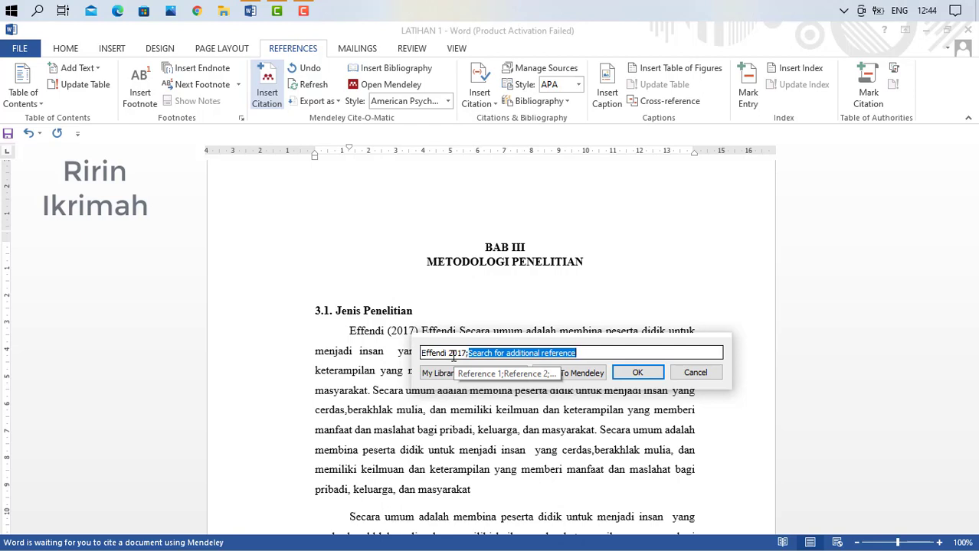
click(453, 354)
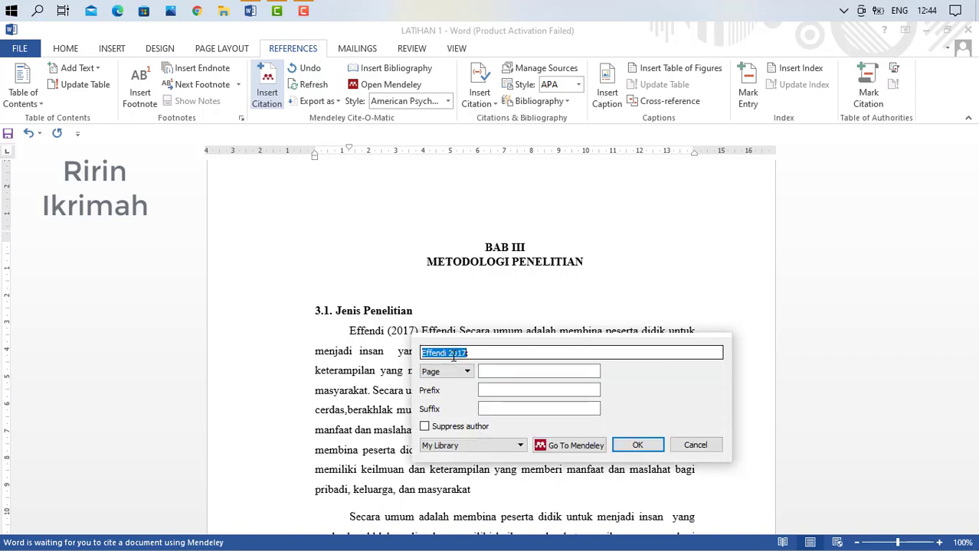
click(490, 373)
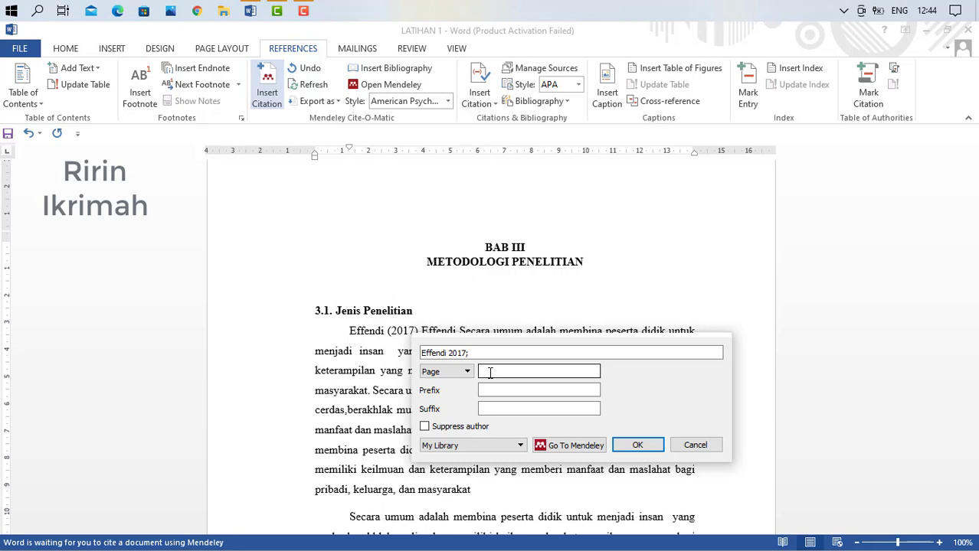
text(67-69)
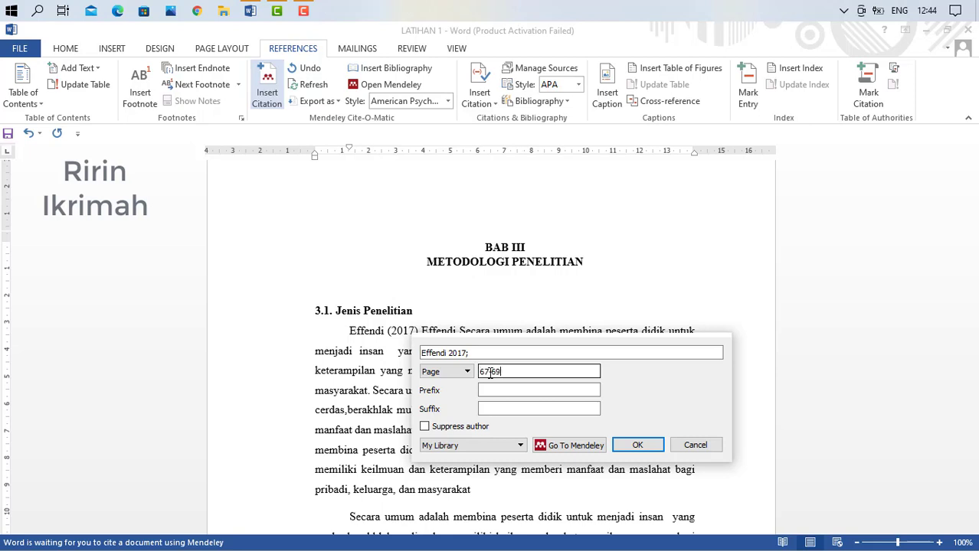
click(425, 427)
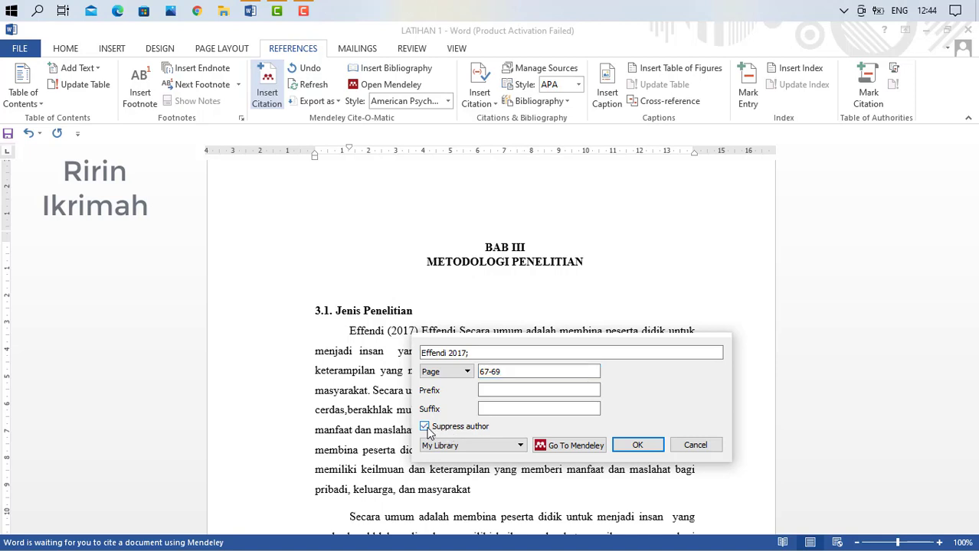
click(636, 446)
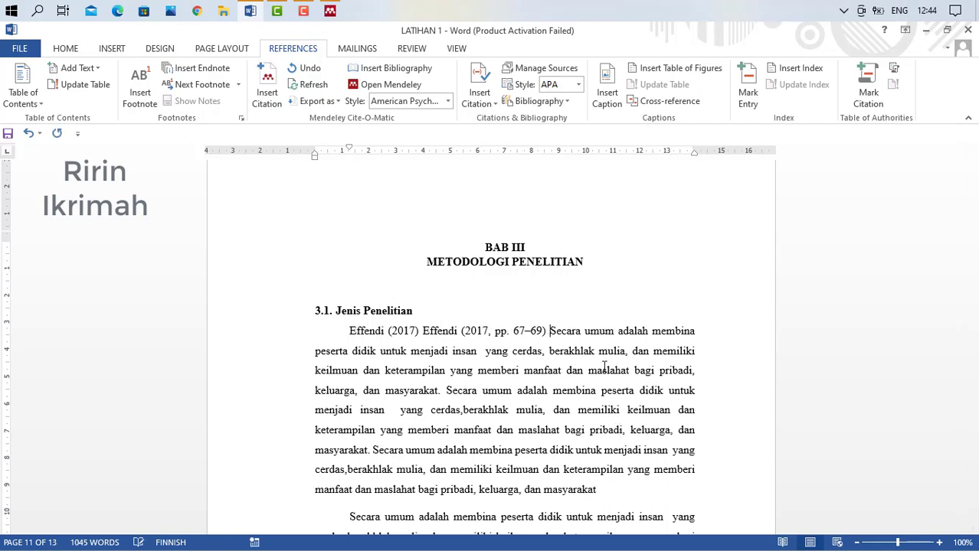
Step: Lead from the two citations into the paragraph's first sentence with the words "menyatakan bahwa secara"
click(487, 334)
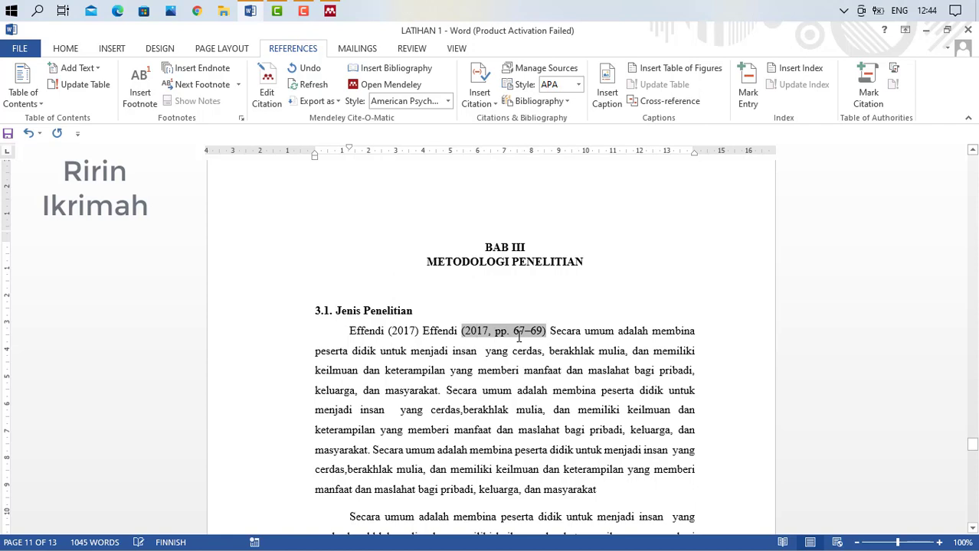
click(549, 332)
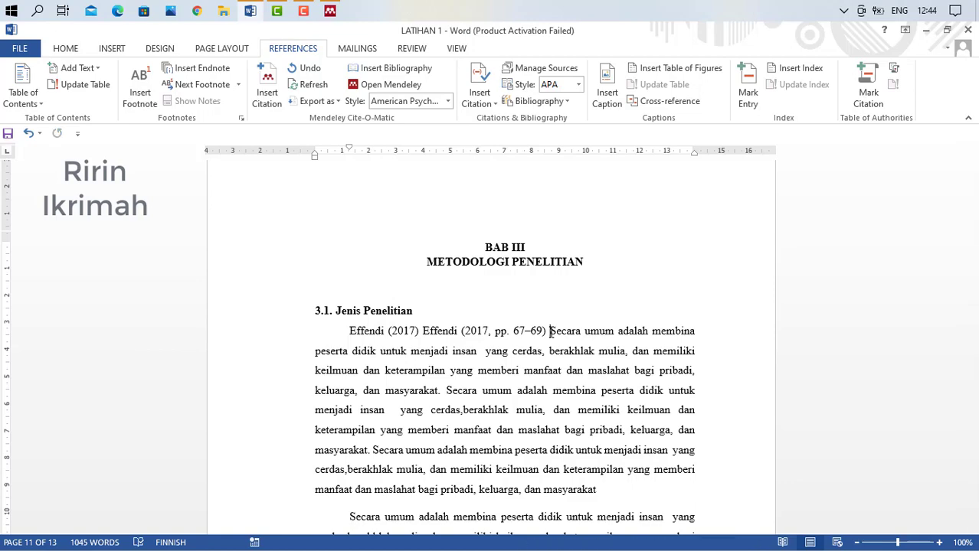
text(menyatakan bahwa s)
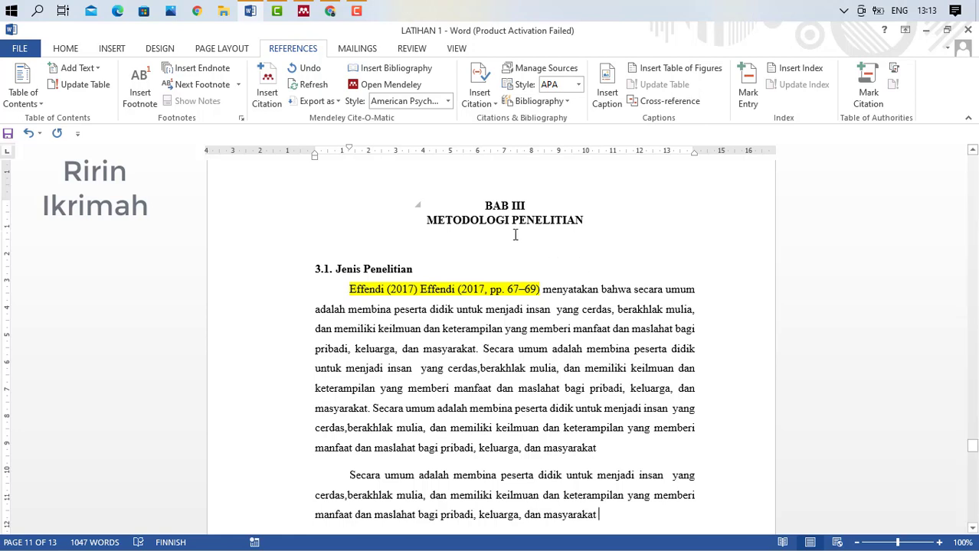
Step: Insert a Mendeley citation of the 2019 book Cara Mudah Memahami Metodologi Penelitian at the end of section 3.1's second paragraph, searching for "meto"
click(268, 98)
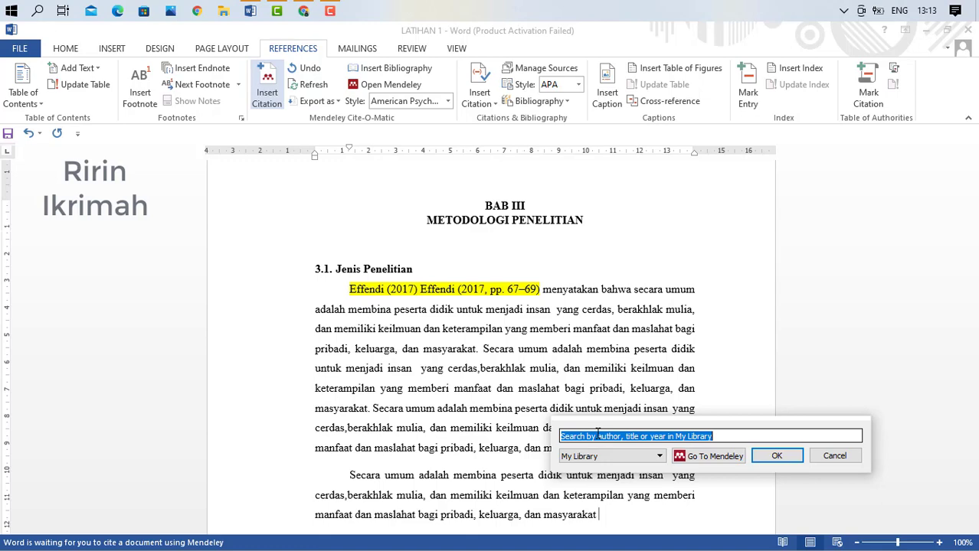
text(meto)
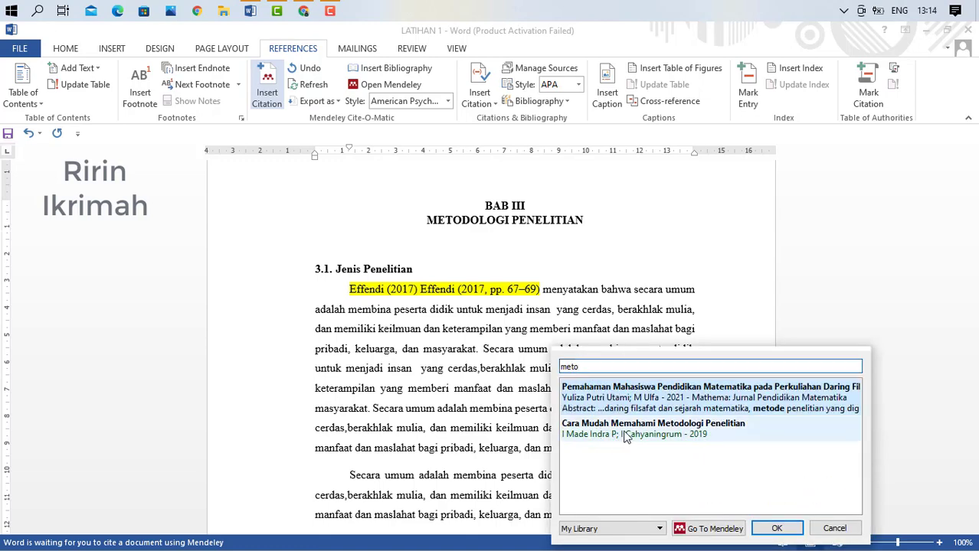
click(626, 436)
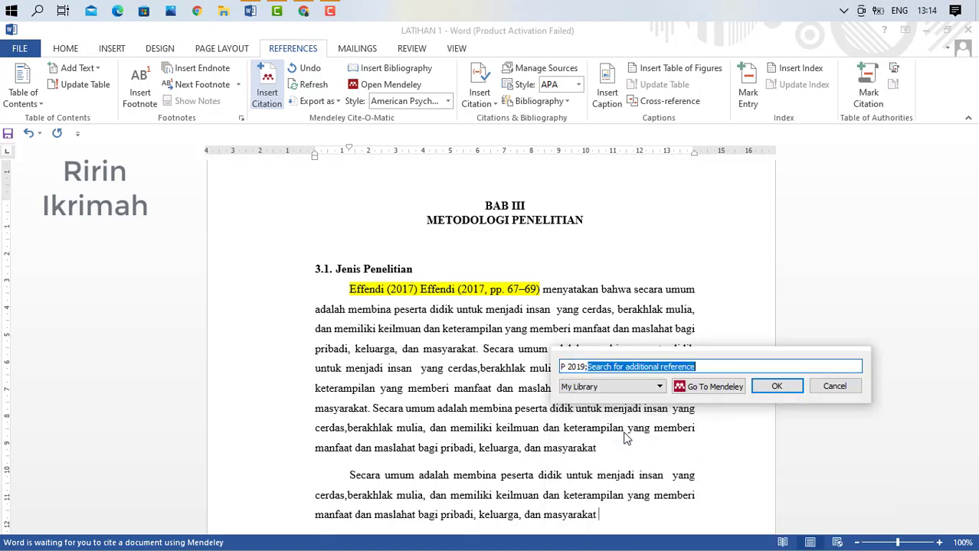
click(776, 387)
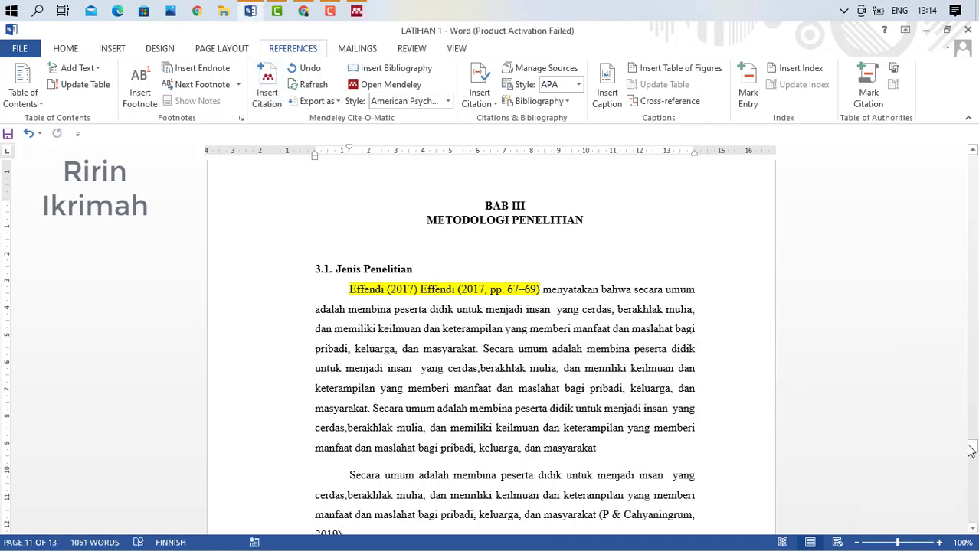
Step: Insert a second Mendeley citation of Cara Mudah Memahami Metodologi Penelitian after the first one, with page number 99
drag(971, 450, 971, 453)
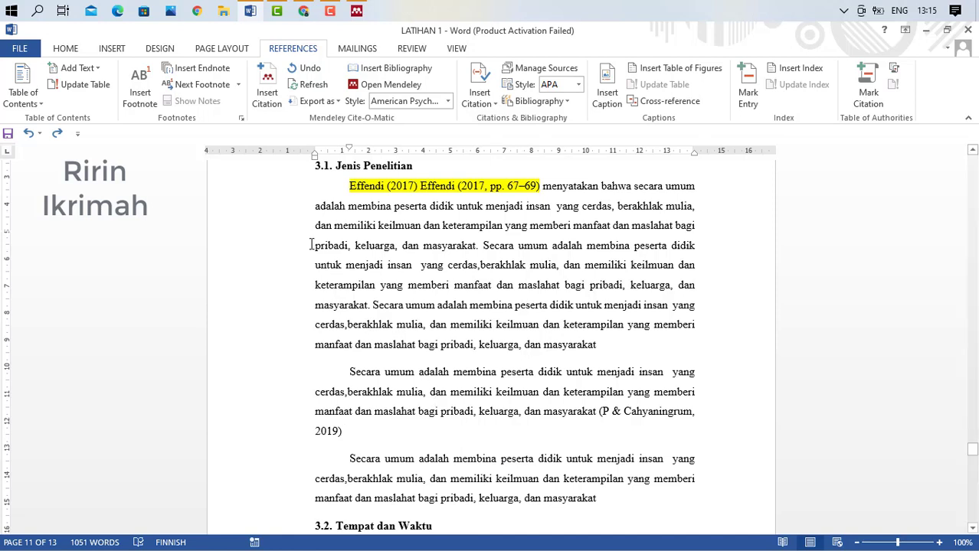
click(267, 99)
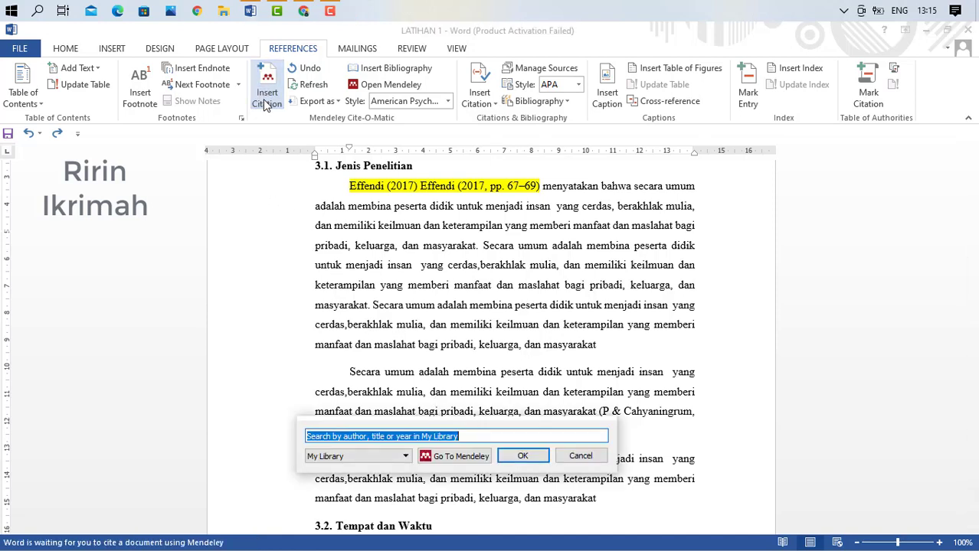
text(metodo)
click(339, 393)
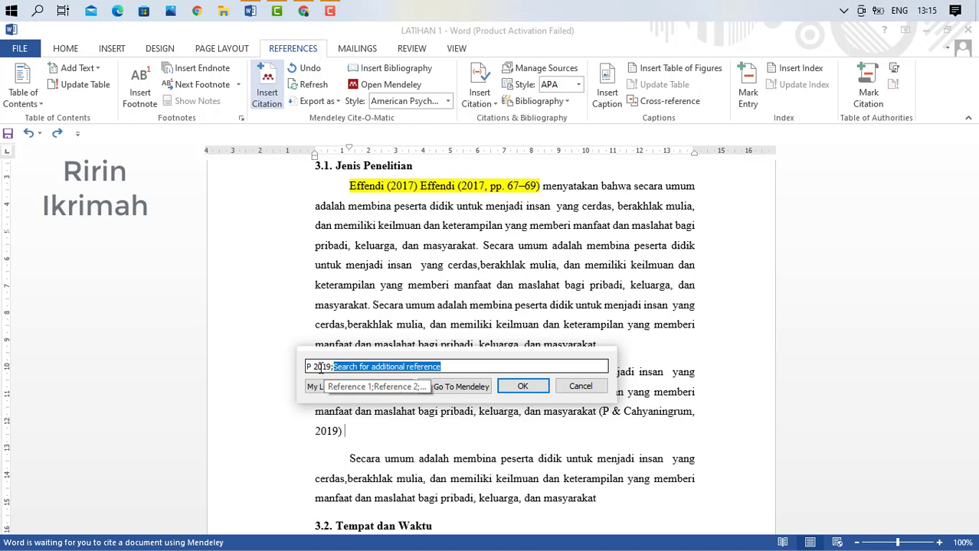
click(321, 367)
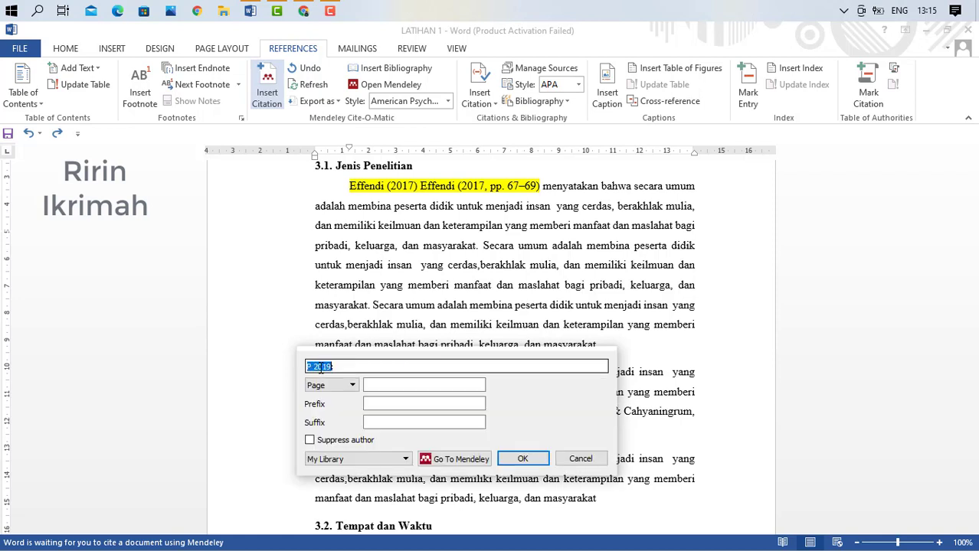
click(373, 387)
text(99)
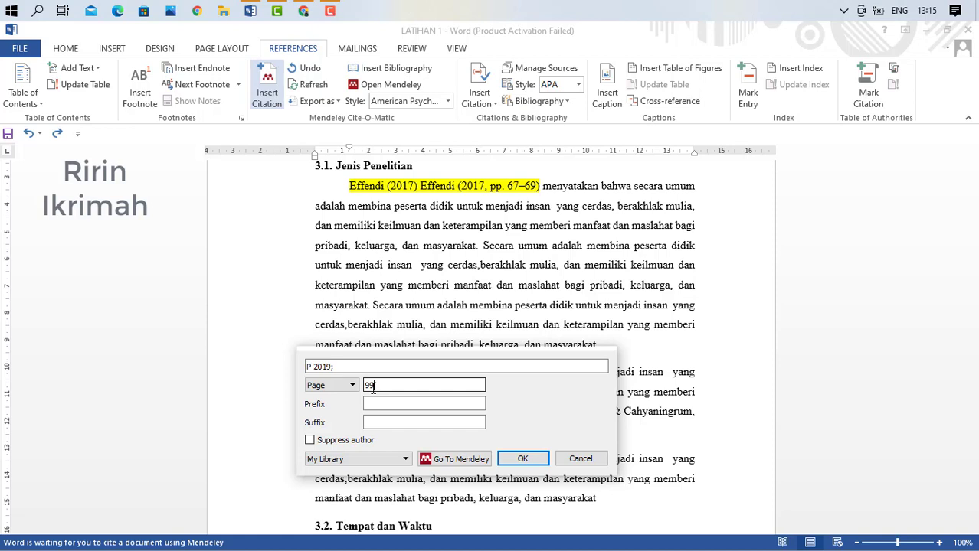
click(508, 459)
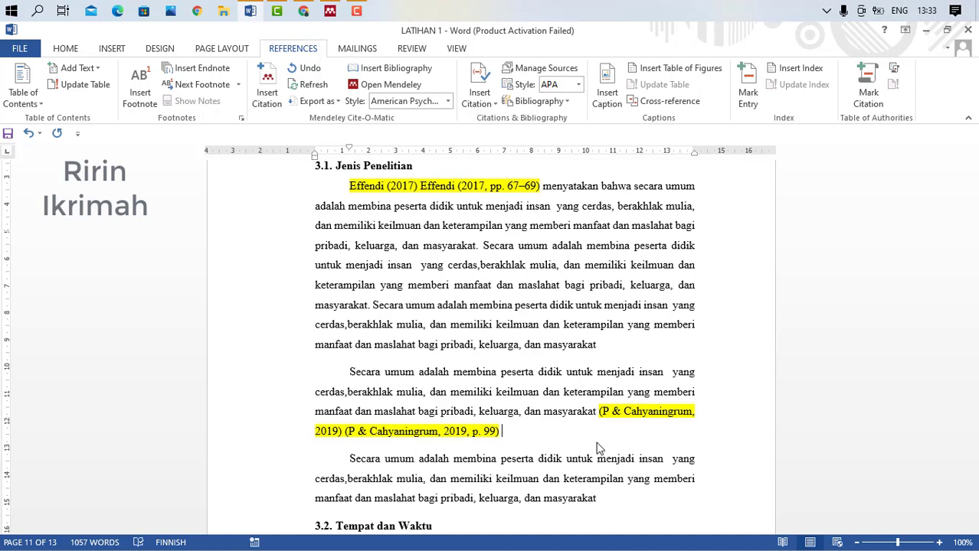
Step: Cite the 2018 book Pembelajaran Berbasis Web dengan Moodle after the page 99 citation by choosing it in Mendeley Desktop
click(268, 93)
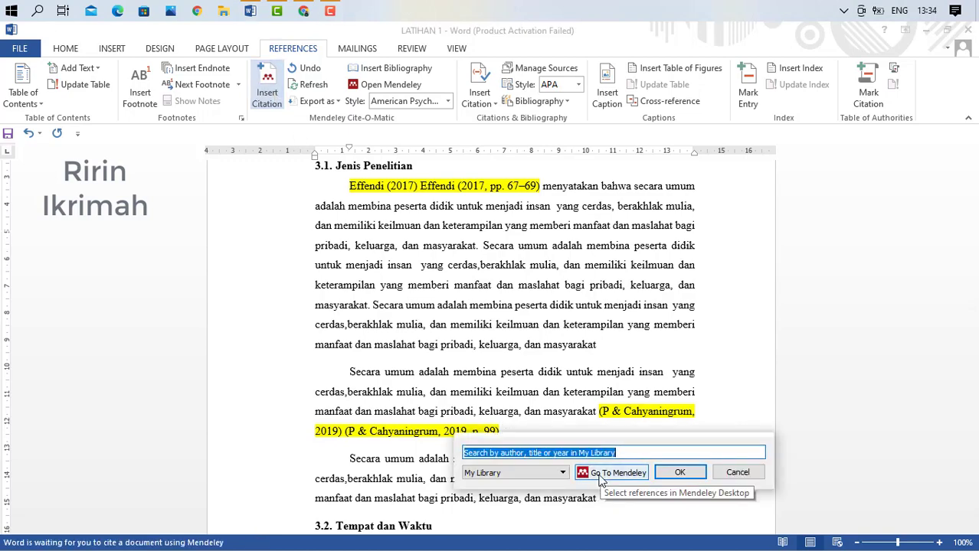
click(601, 475)
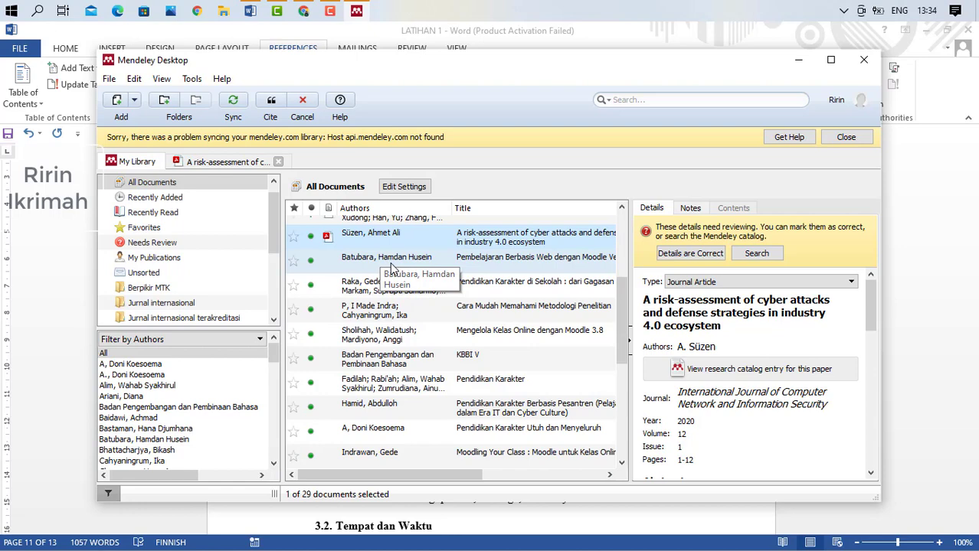
click(391, 264)
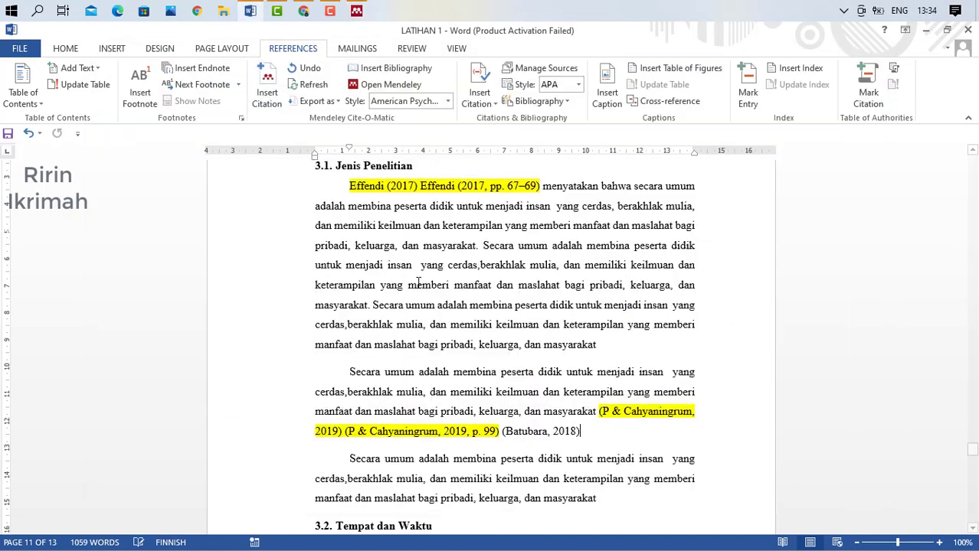
click(270, 102)
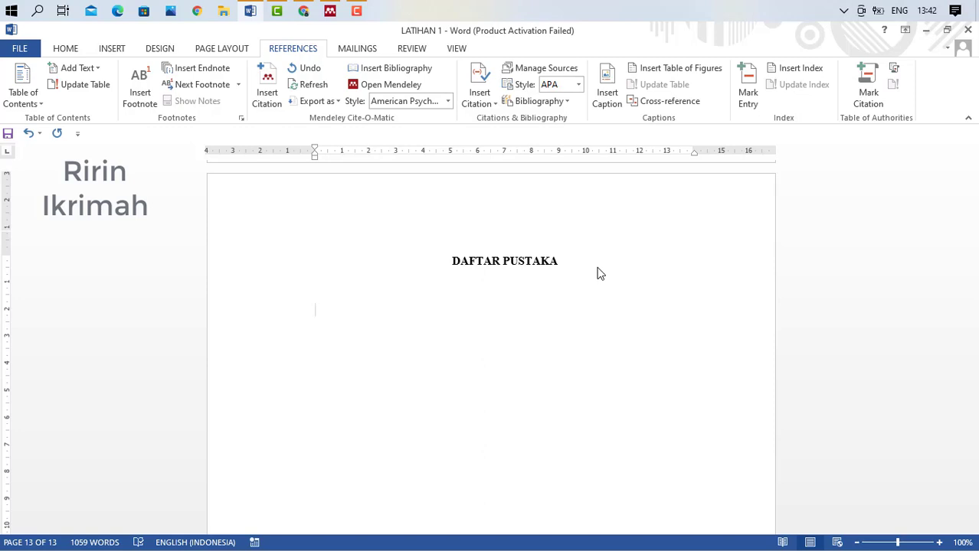
Step: Insert the Mendeley bibliography under the DAFTAR PUSTAKA heading and Word's built-in Bibliography below it
click(396, 69)
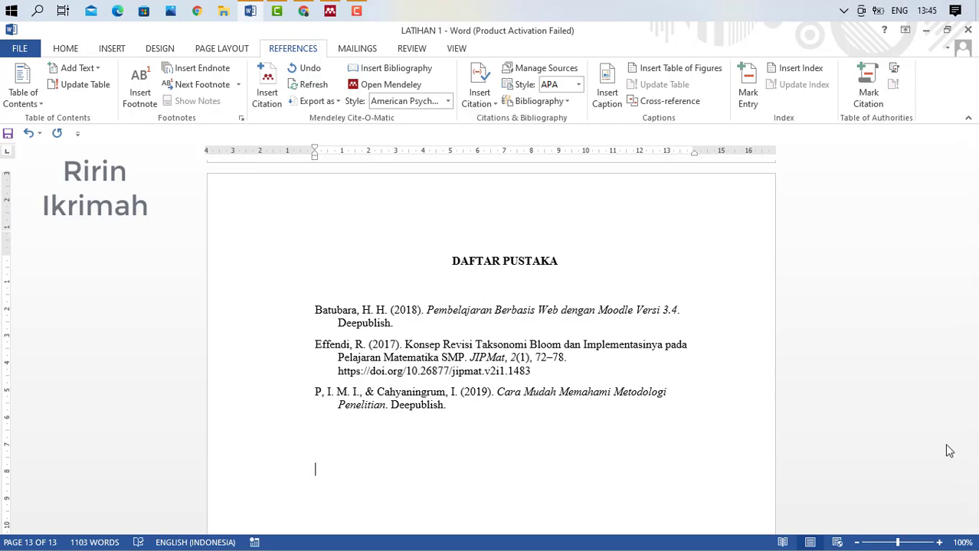
click(562, 105)
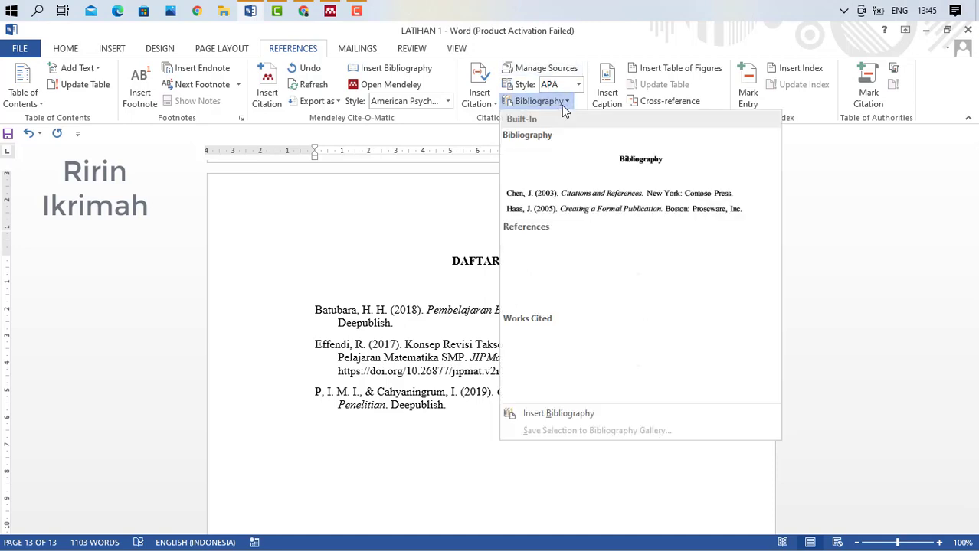
click(569, 178)
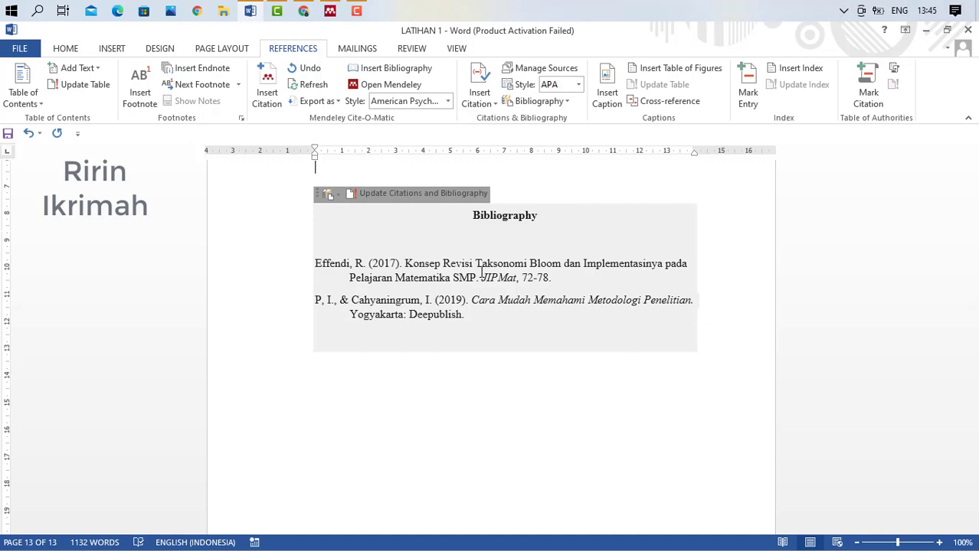
Step: Replace the "Bibliography" heading of Word's built-in reference list with "DAFTAR PUSTAKA"
click(537, 217)
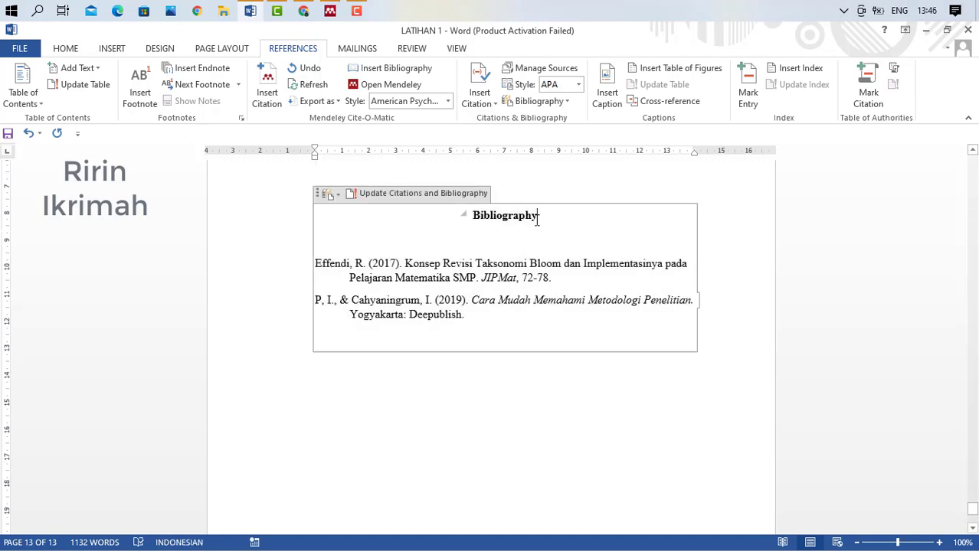
drag(537, 217, 472, 222)
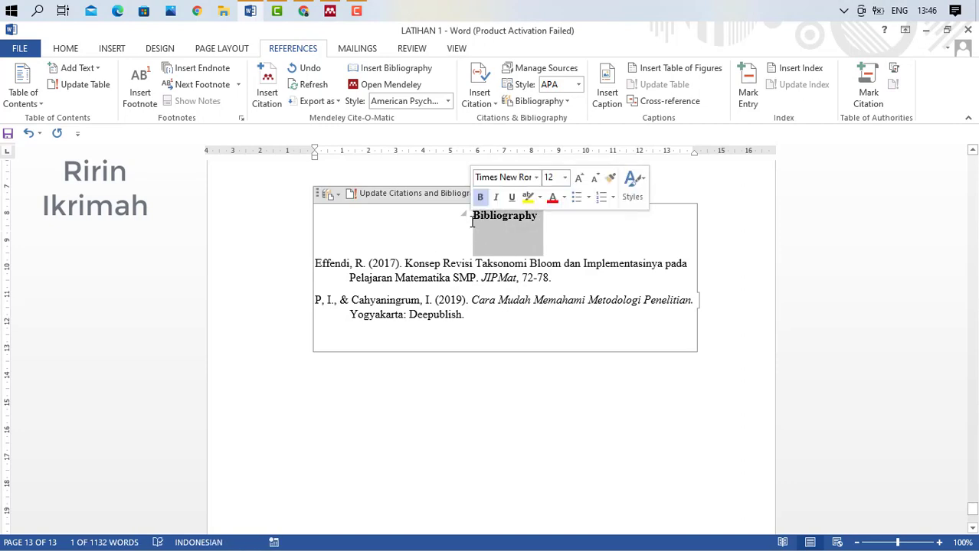
text(DAFTAR)
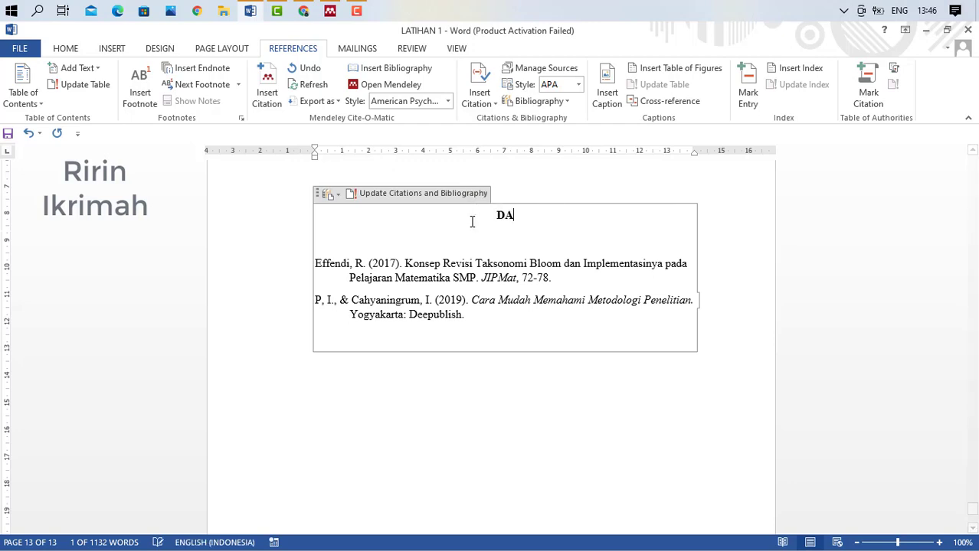
text( PUSTAKA)
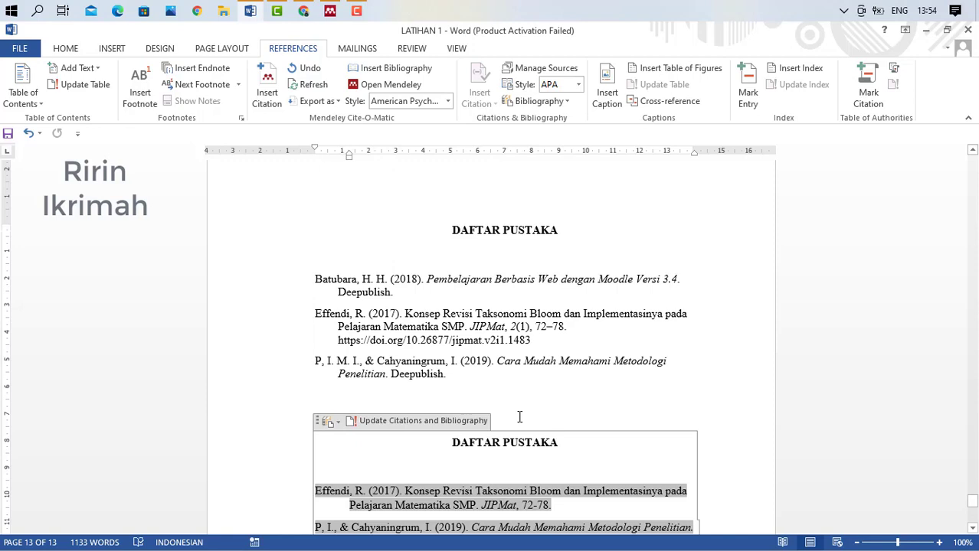
Step: Select the Mendeley bibliography under the first DAFTAR PUSTAKA heading and bring up its editing options
click(501, 362)
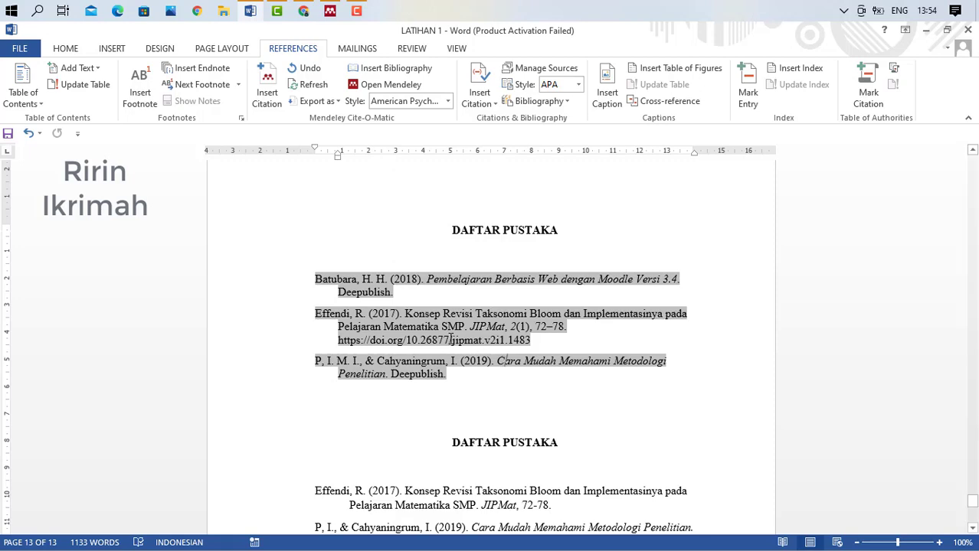
right_click(505, 362)
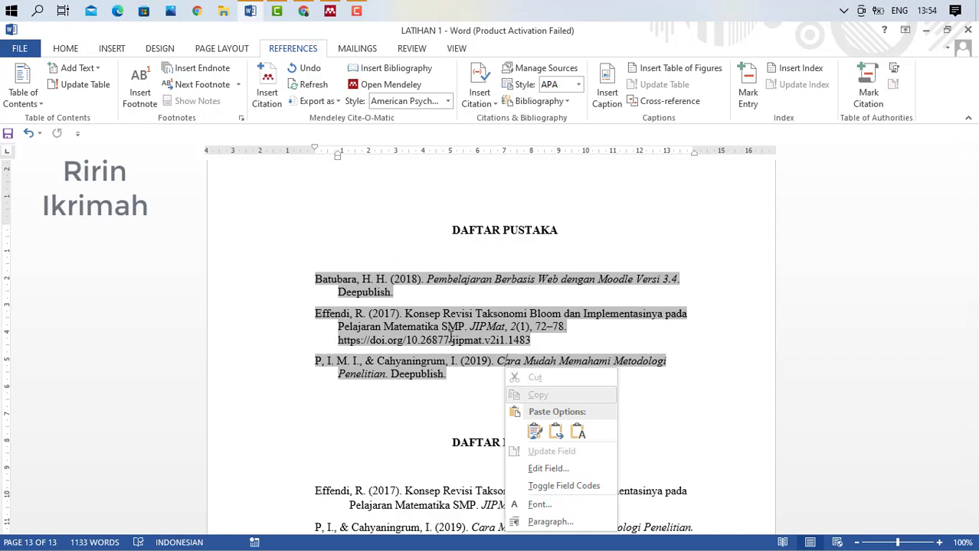